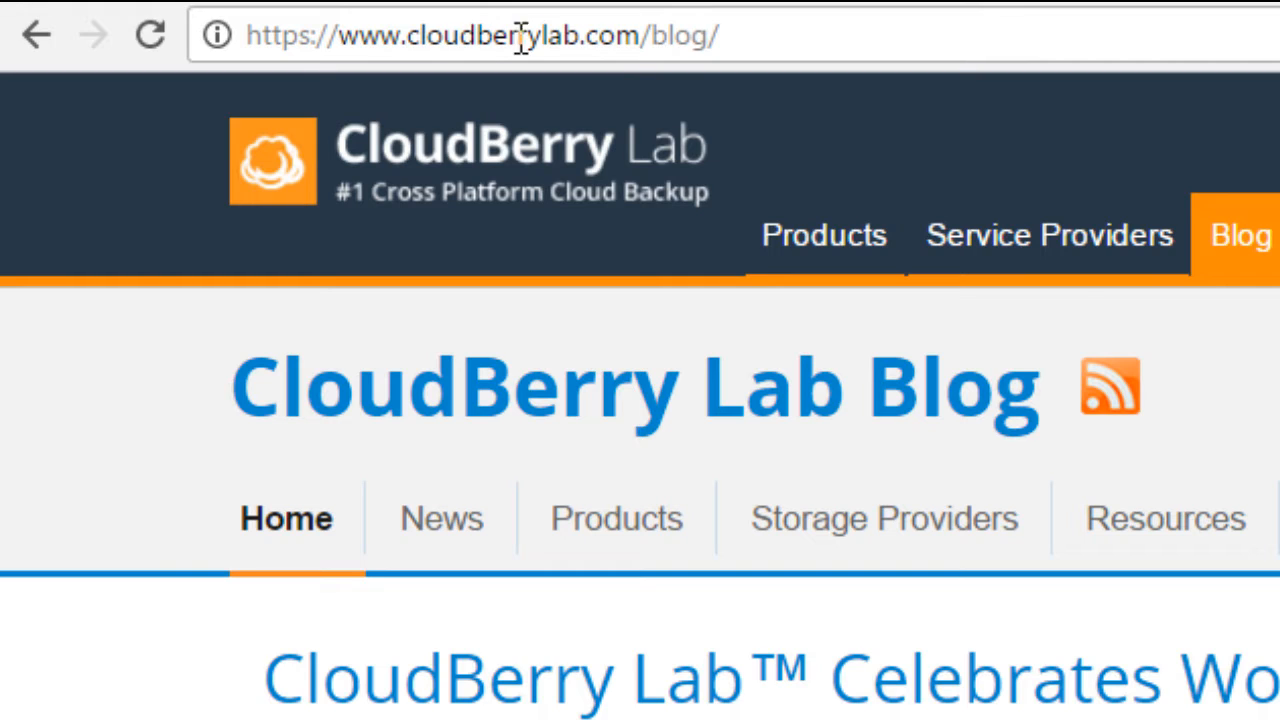
Search the CloudBerry Lab blog for "amazon s3 hotlinking".
click(797, 32)
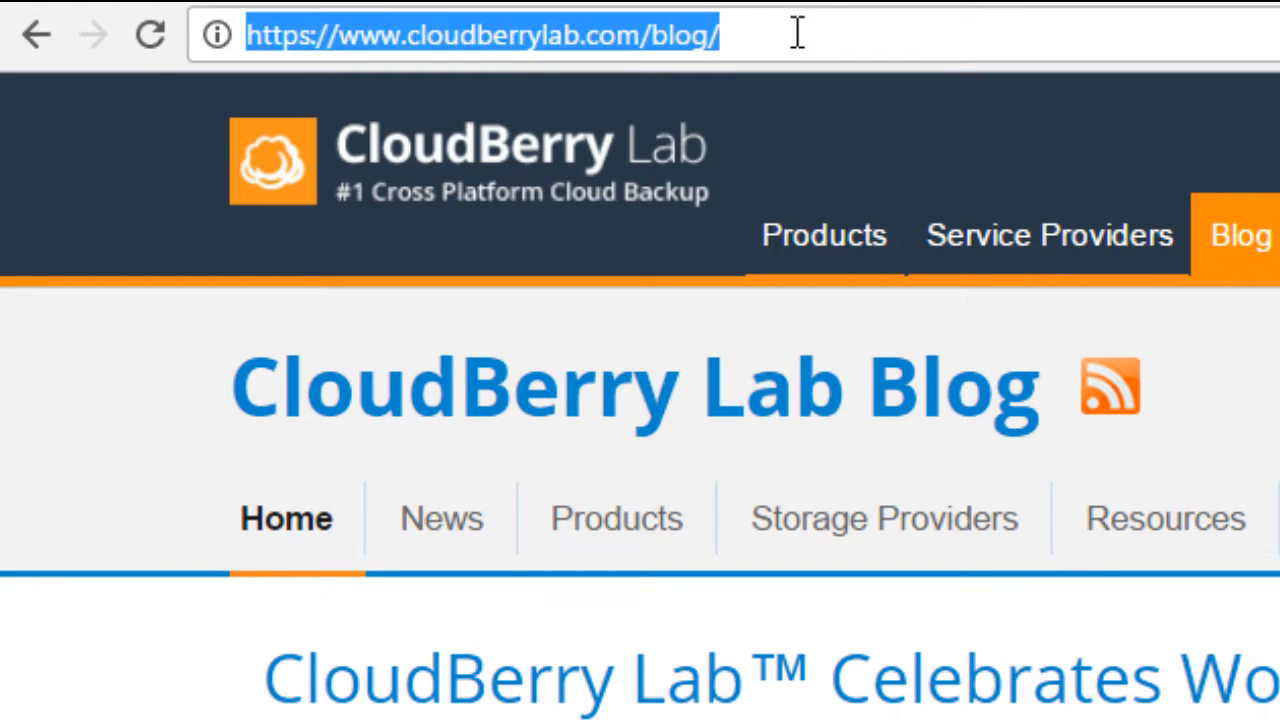
click(953, 27)
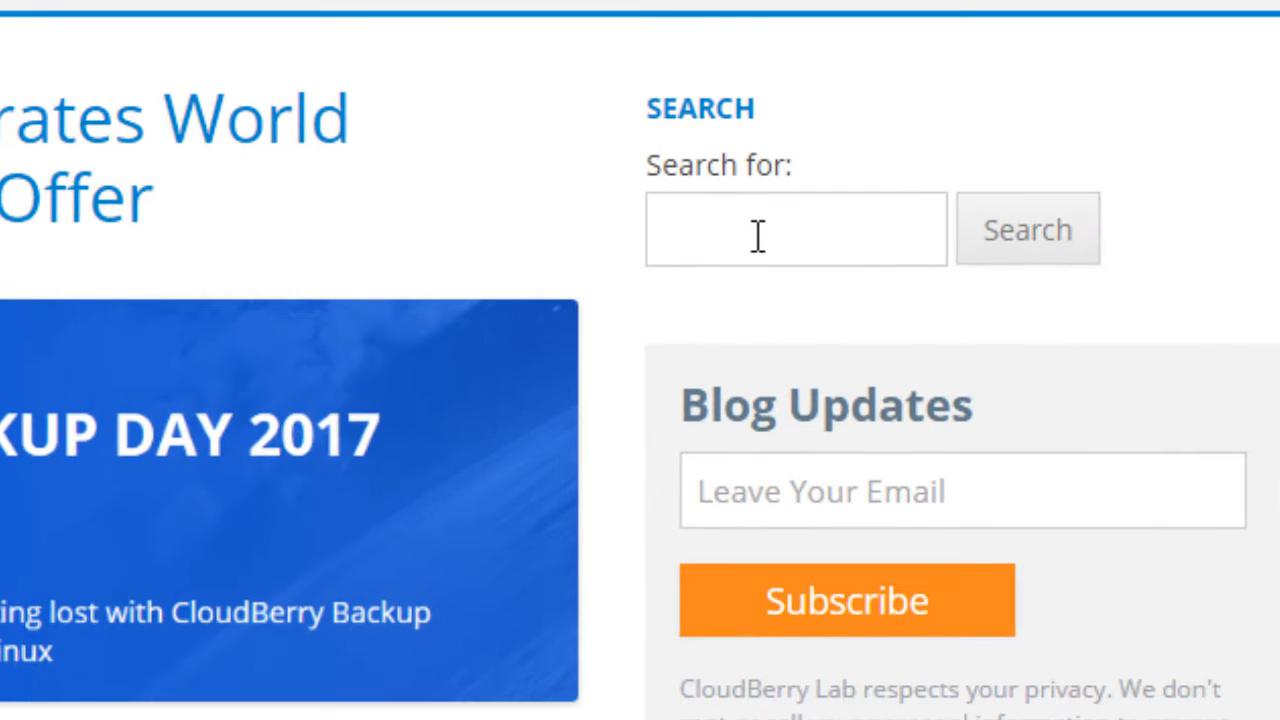
click(757, 237)
right_click(732, 232)
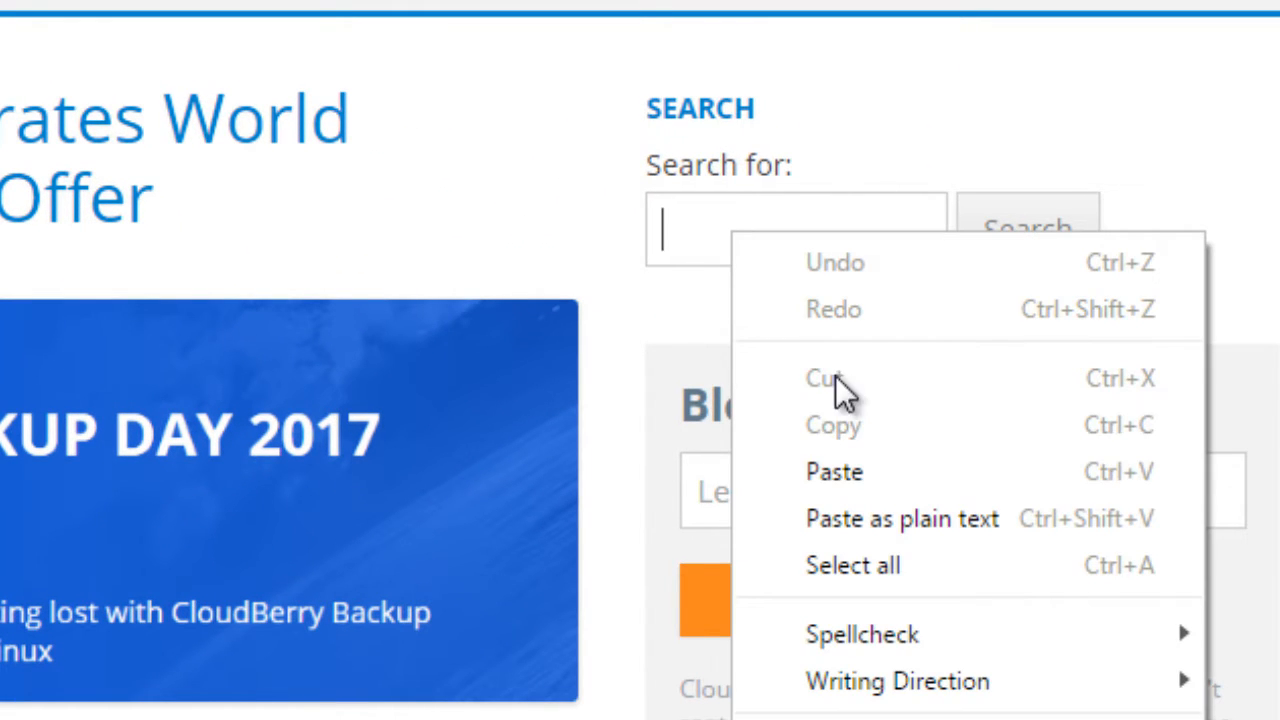
click(845, 472)
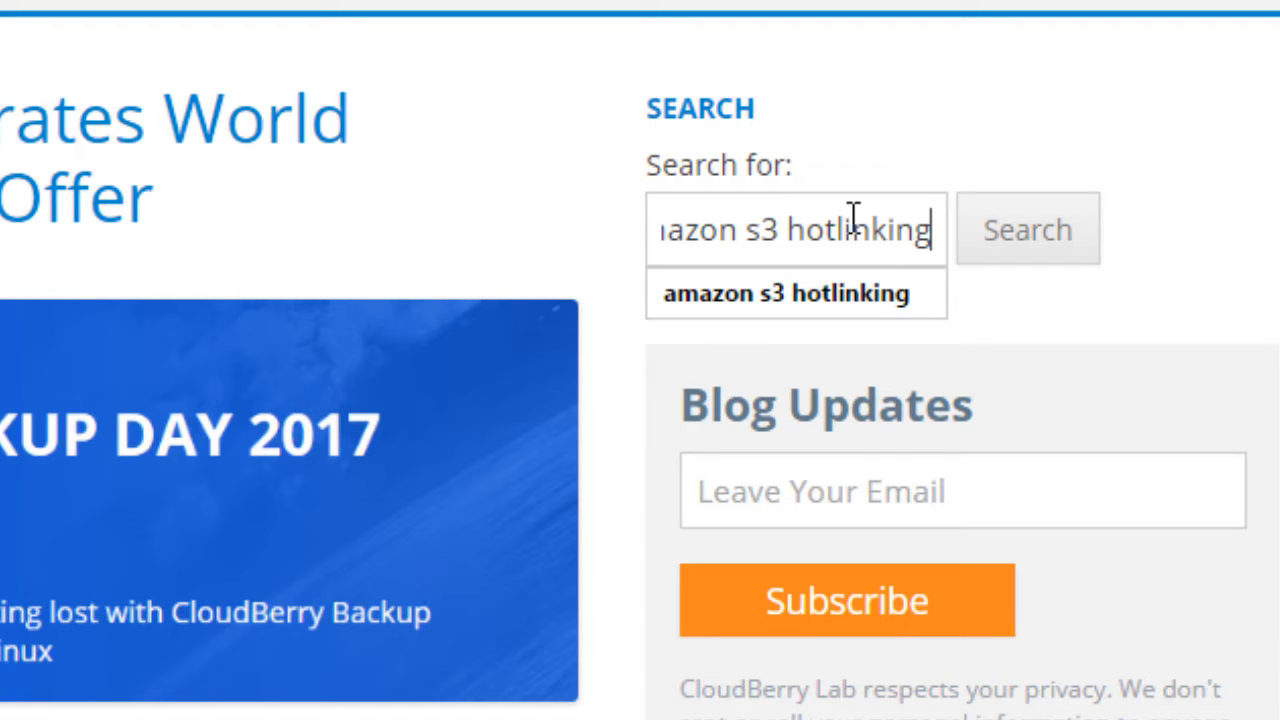
click(914, 280)
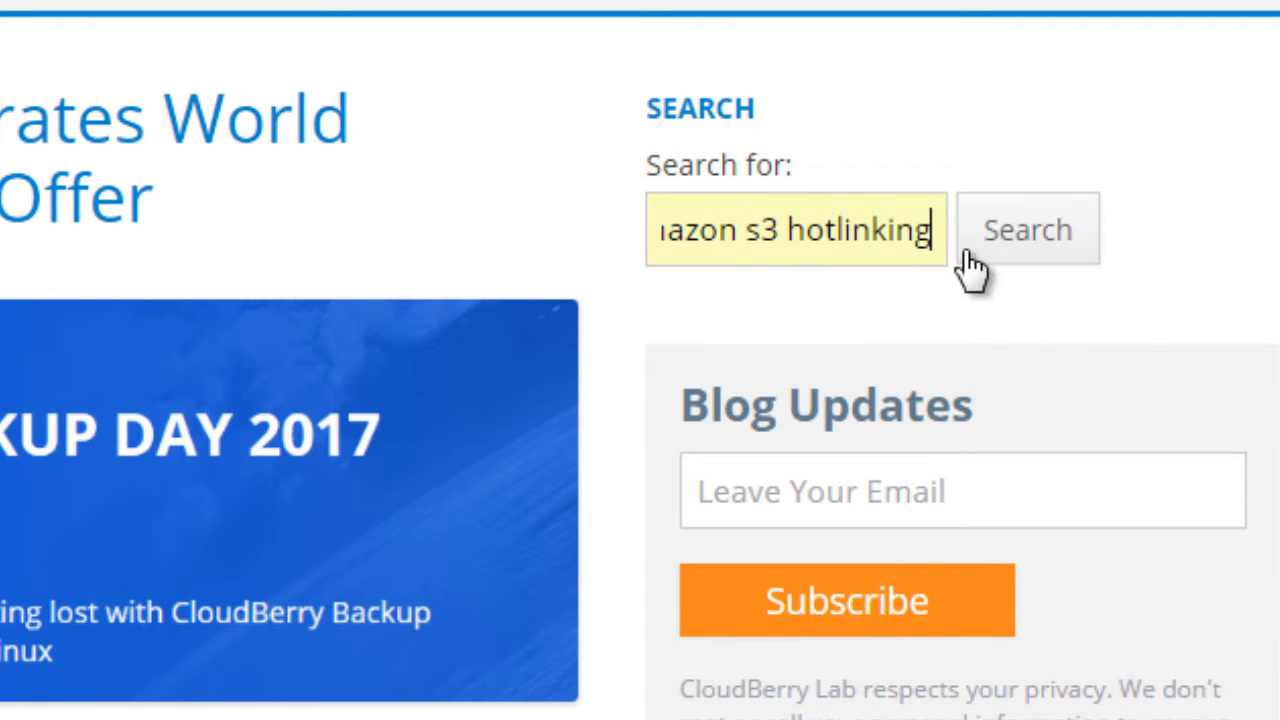
click(985, 255)
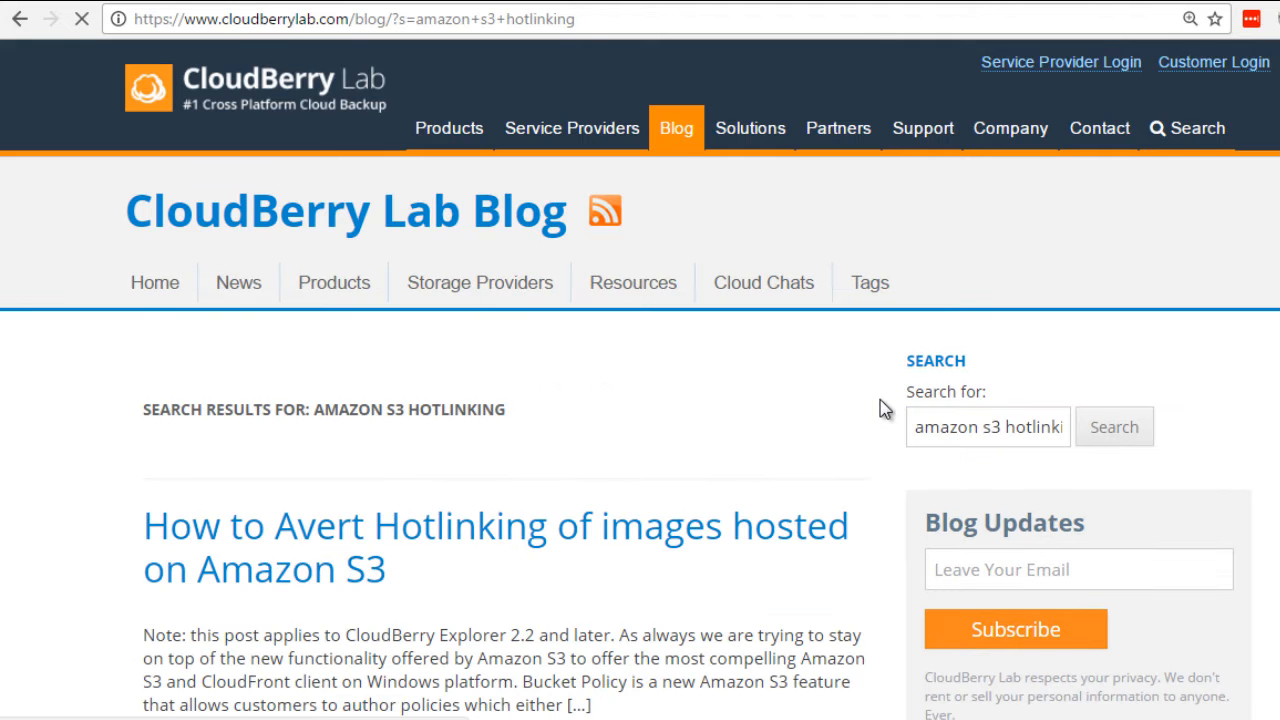
Open the article "How to Avert Hotlinking of images hosted on Amazon S3" from the search results.
scroll(880, 405, down, 1)
scroll(880, 405, down, 1)
scroll(850, 402, down, 2)
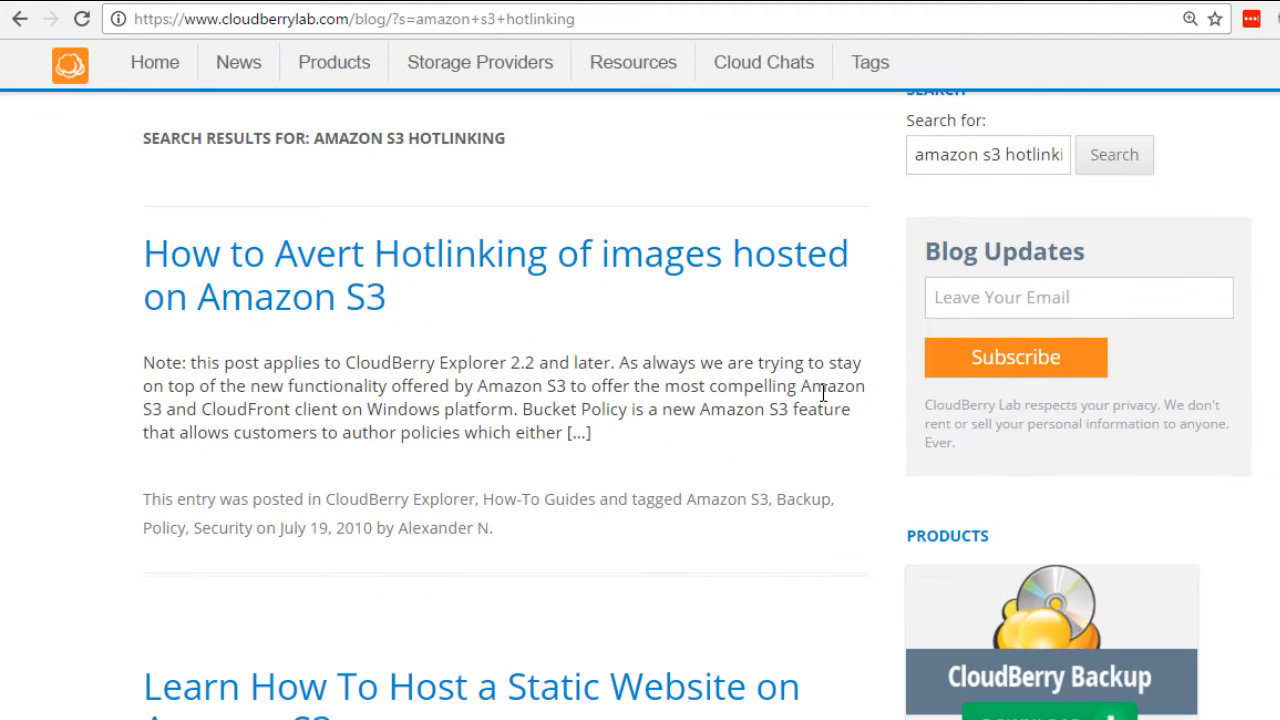
click(497, 259)
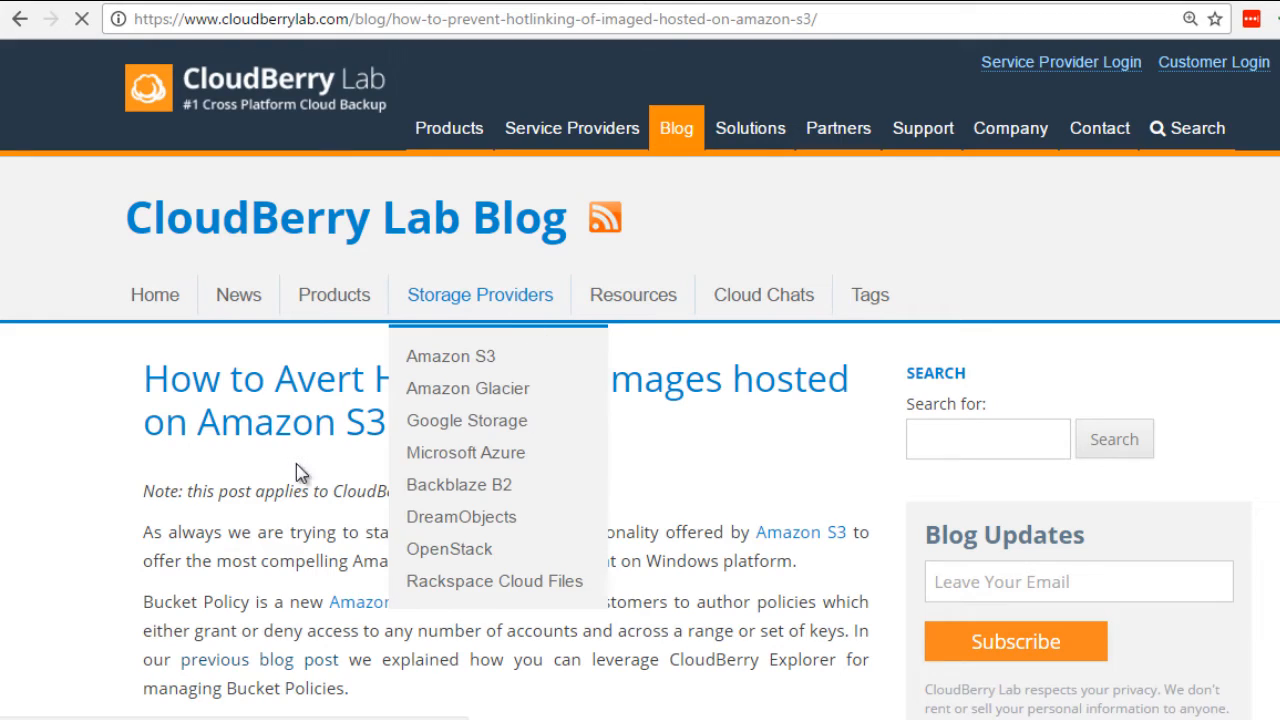
Look through the hotlinking article and its comments to find the example bucket policy.
scroll(335, 395, down, 5)
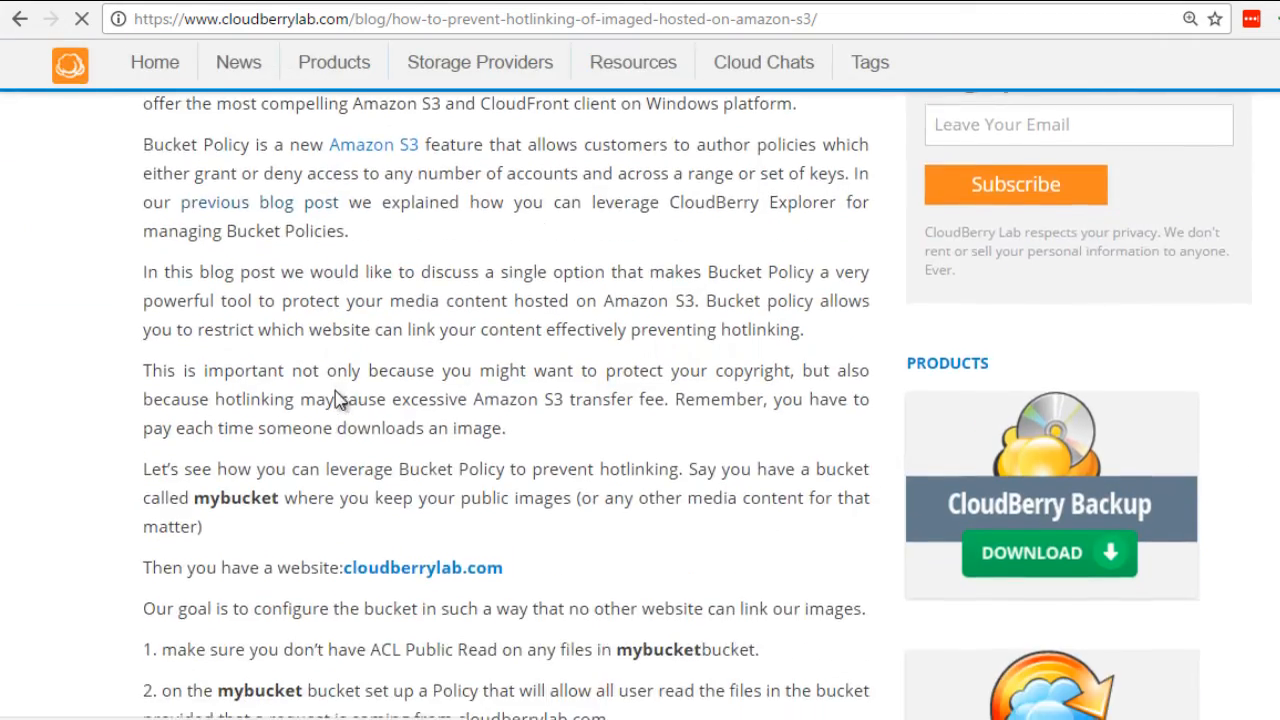
scroll(335, 398, down, 5)
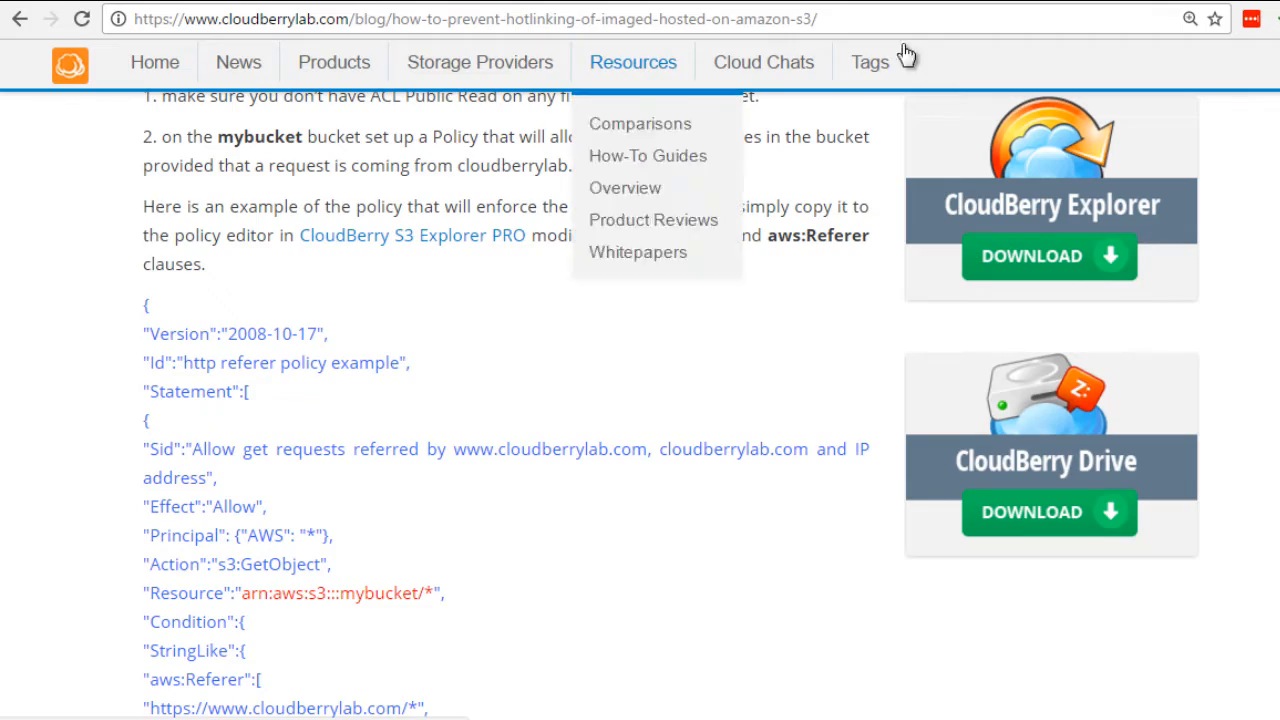
scroll(640, 400, down, 15)
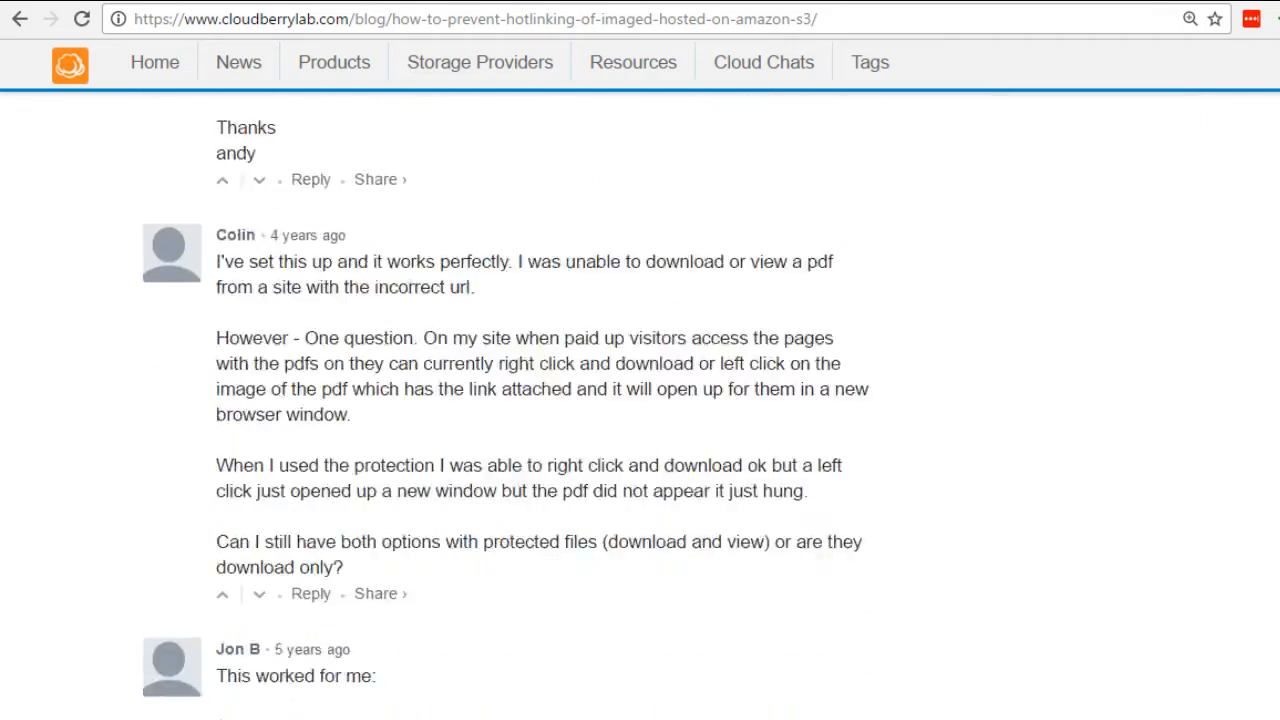
scroll(640, 400, down, 4)
scroll(640, 400, up, 20)
scroll(640, 400, down, 5)
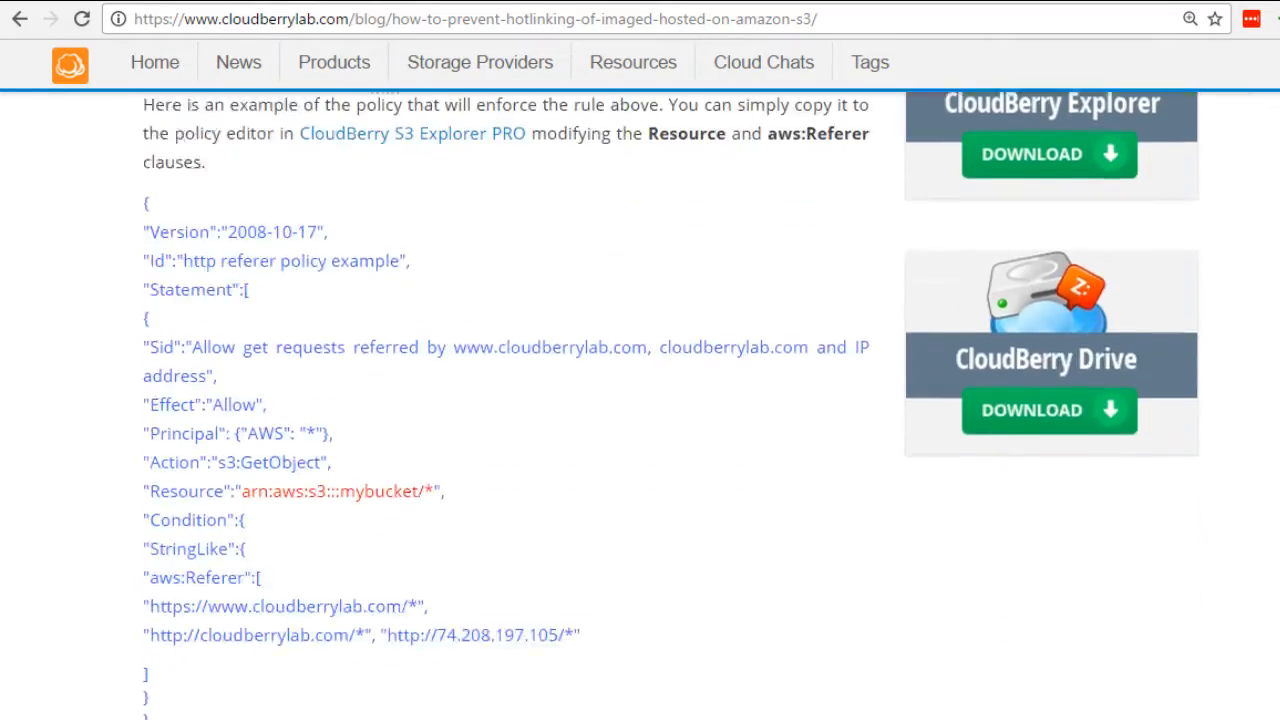
scroll(466, 331, down, 2)
scroll(457, 334, up, 2)
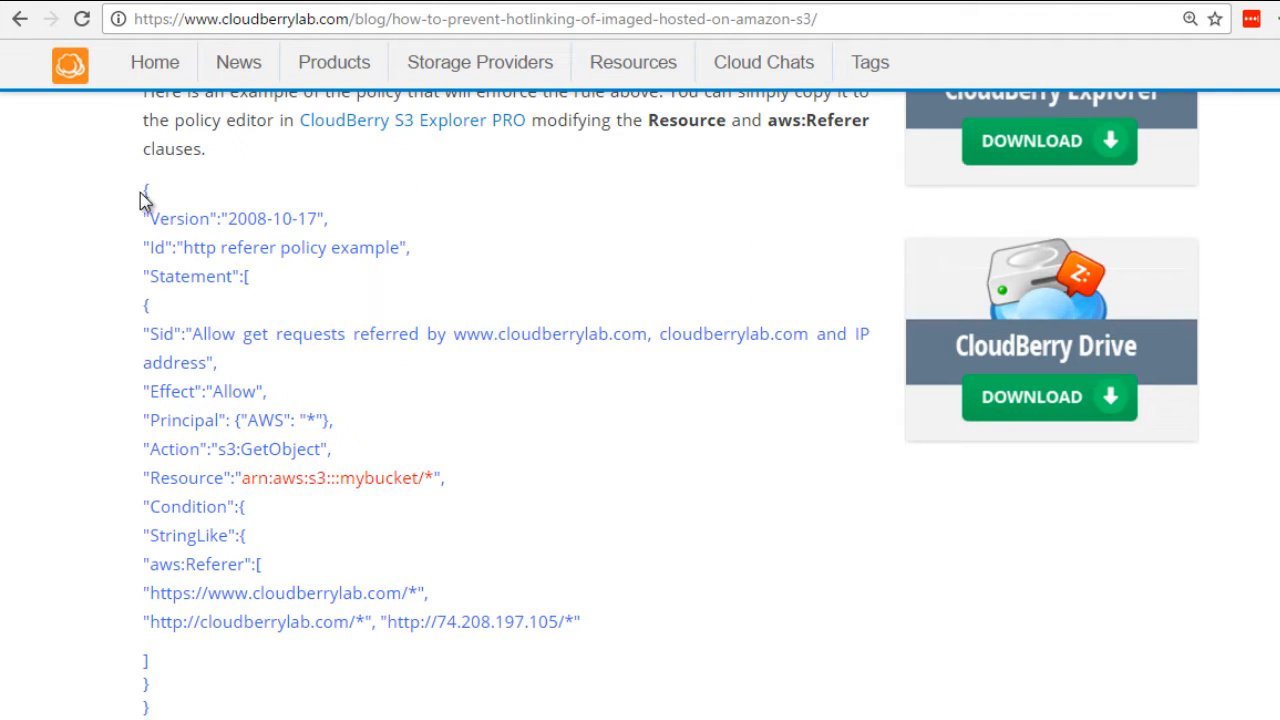
Copy the entire example HTTP referer policy from the article, from its opening brace to its closing brace.
drag(146, 190, 325, 521)
click(325, 521)
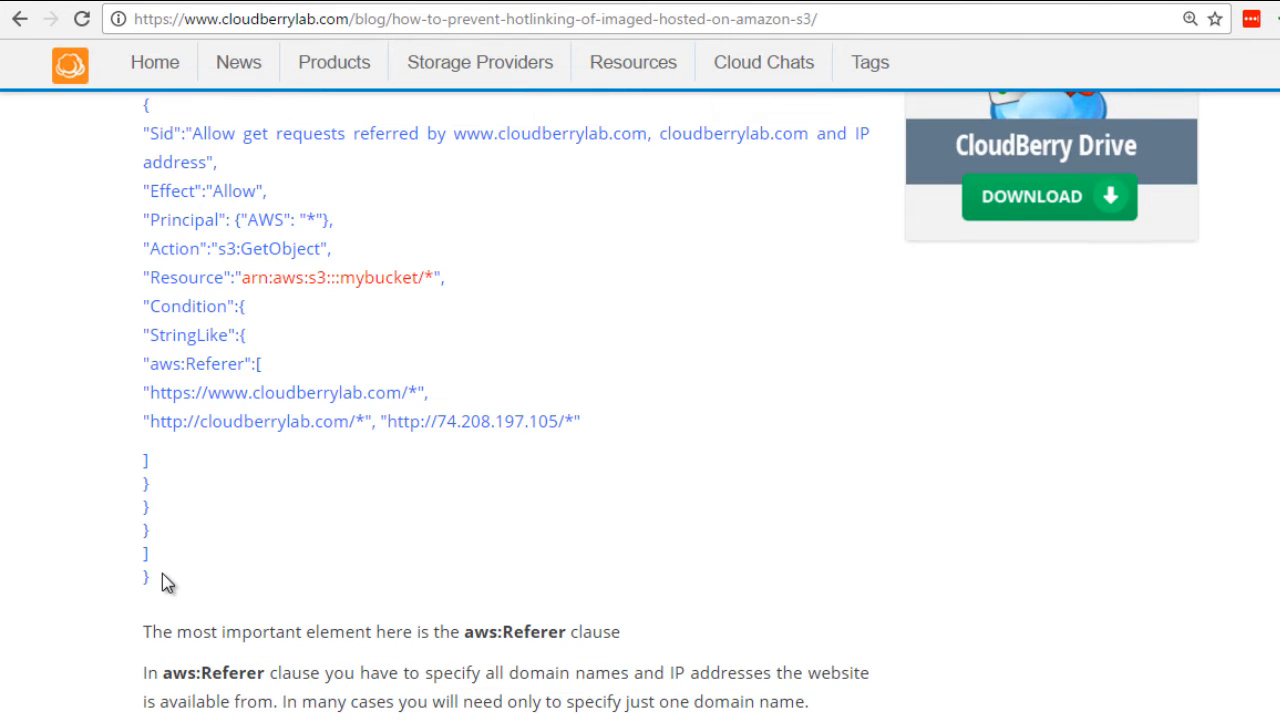
scroll(157, 586, up, 2)
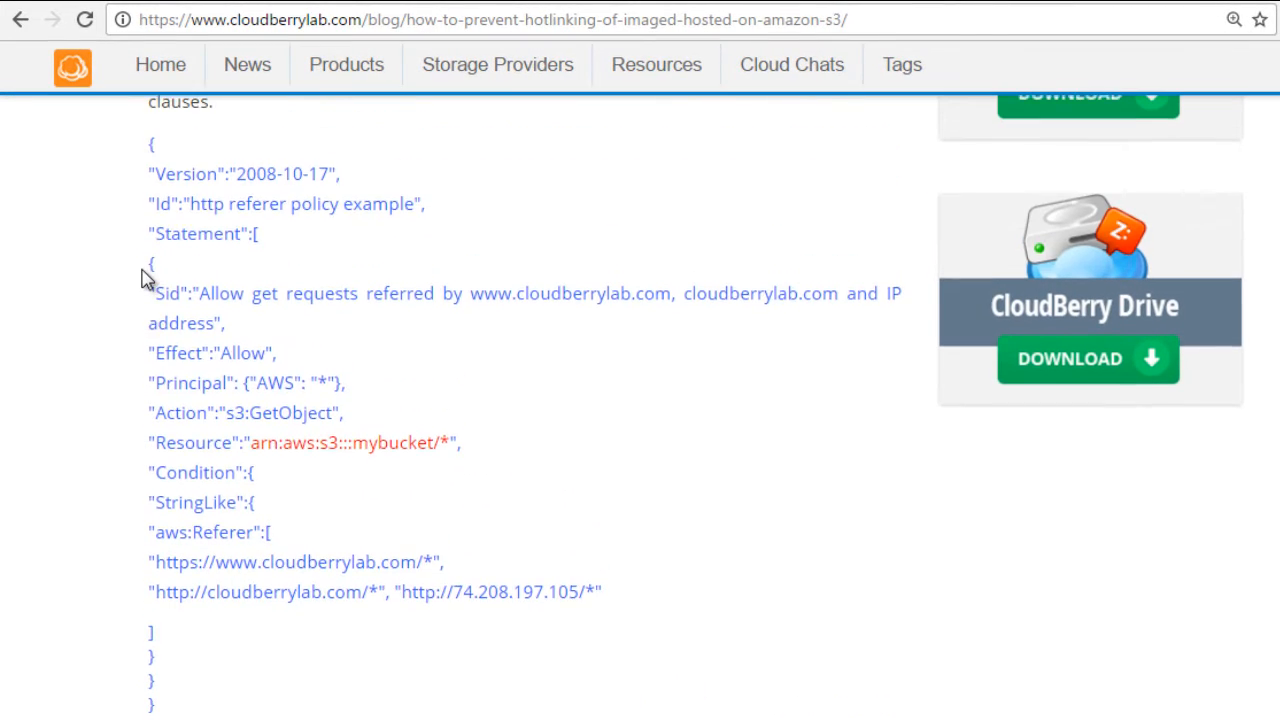
scroll(145, 280, up, 1)
drag(146, 220, 314, 214)
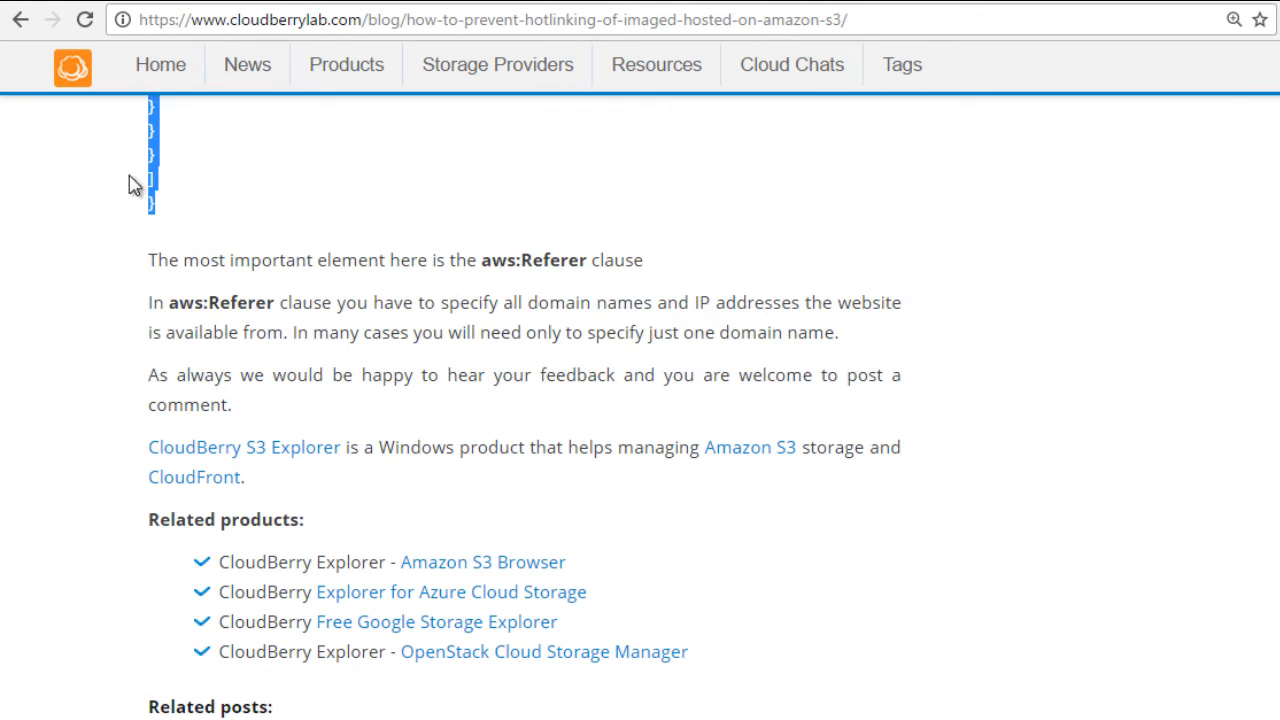
right_click(155, 158)
click(166, 172)
scroll(258, 232, up, 5)
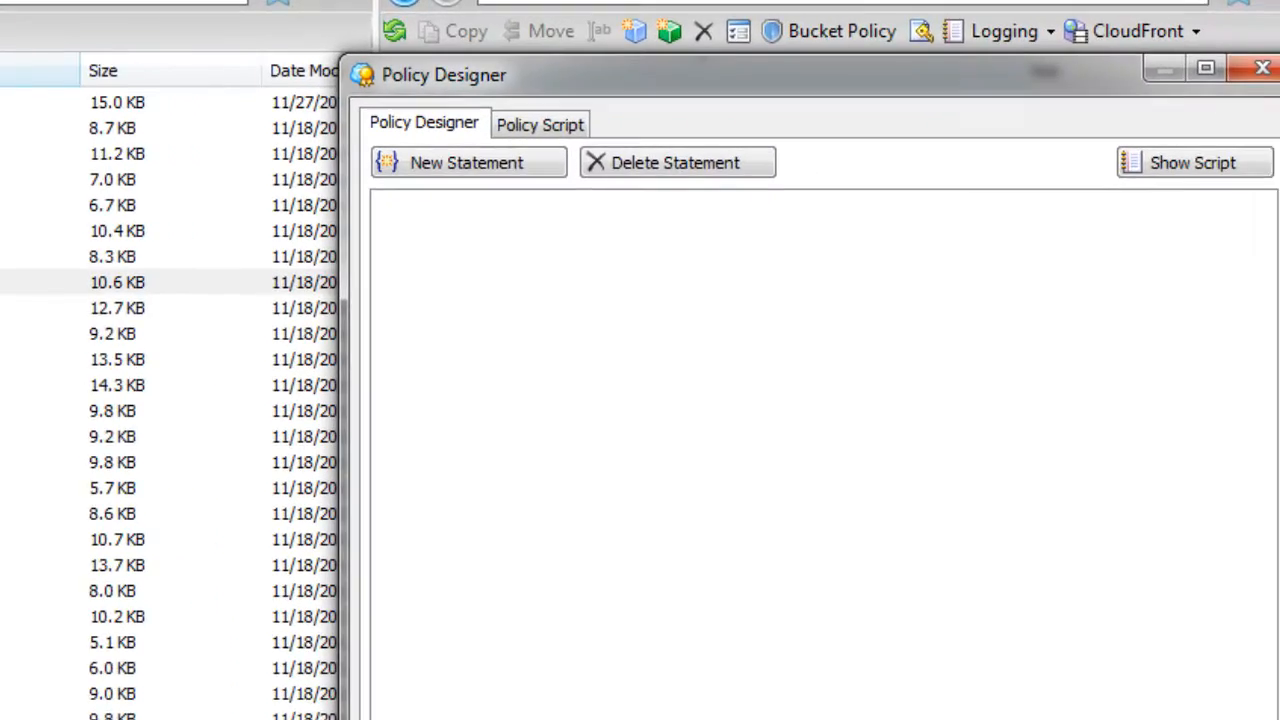
Switch to the Policy Designer in CloudBerry Explorer and open the policy script for editing.
click(537, 123)
click(210, 145)
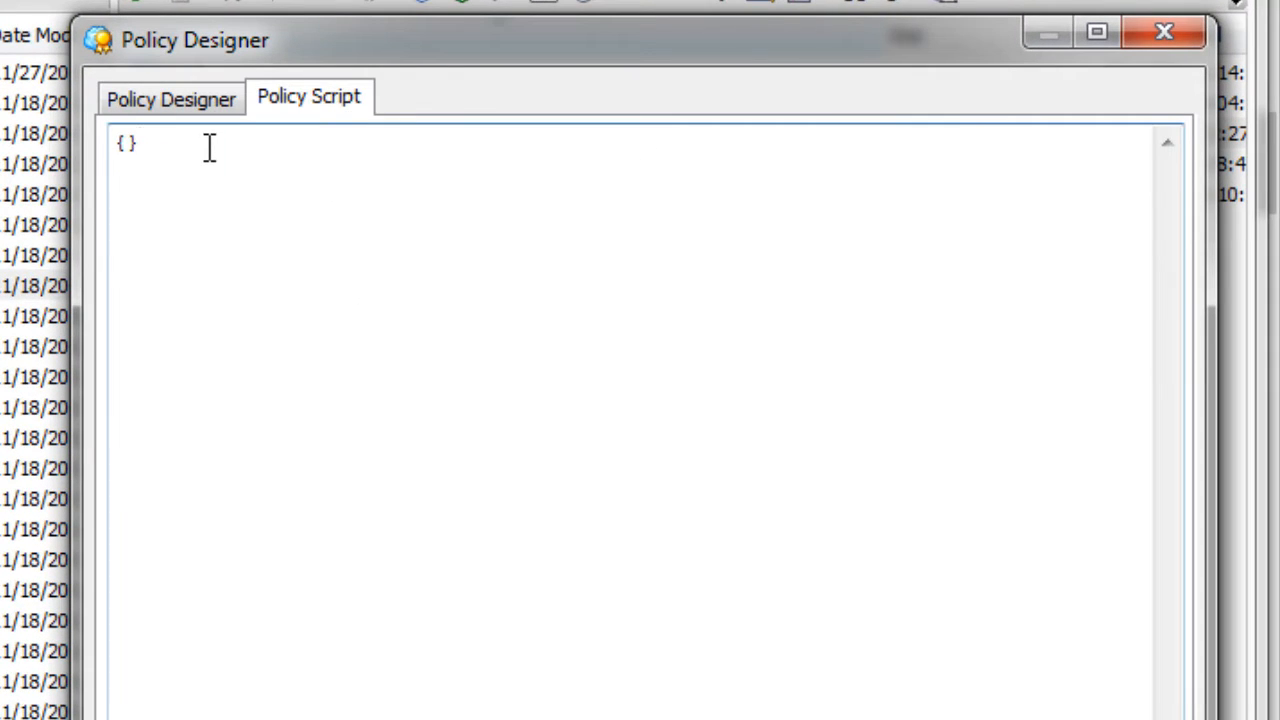
Switch to Word, create a blank document, and paste the copied policy into it at an enlarged view.
click(150, 718)
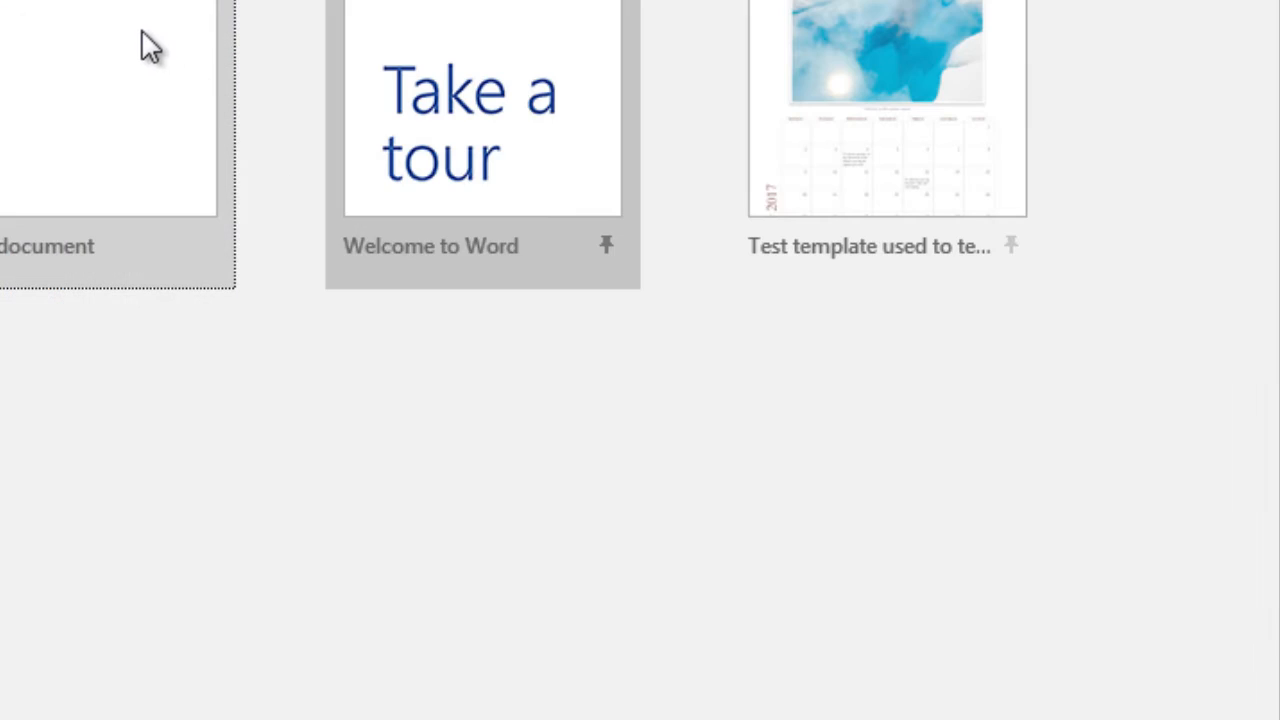
click(140, 40)
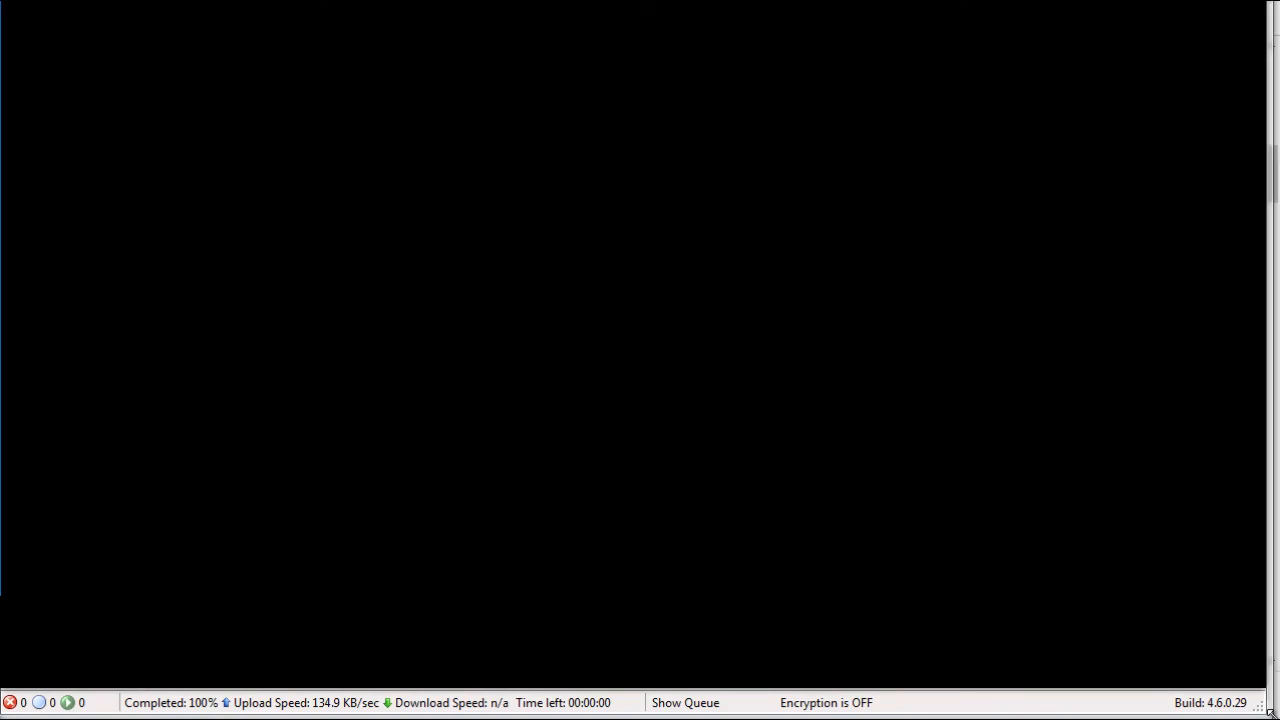
key(ctrl+v)
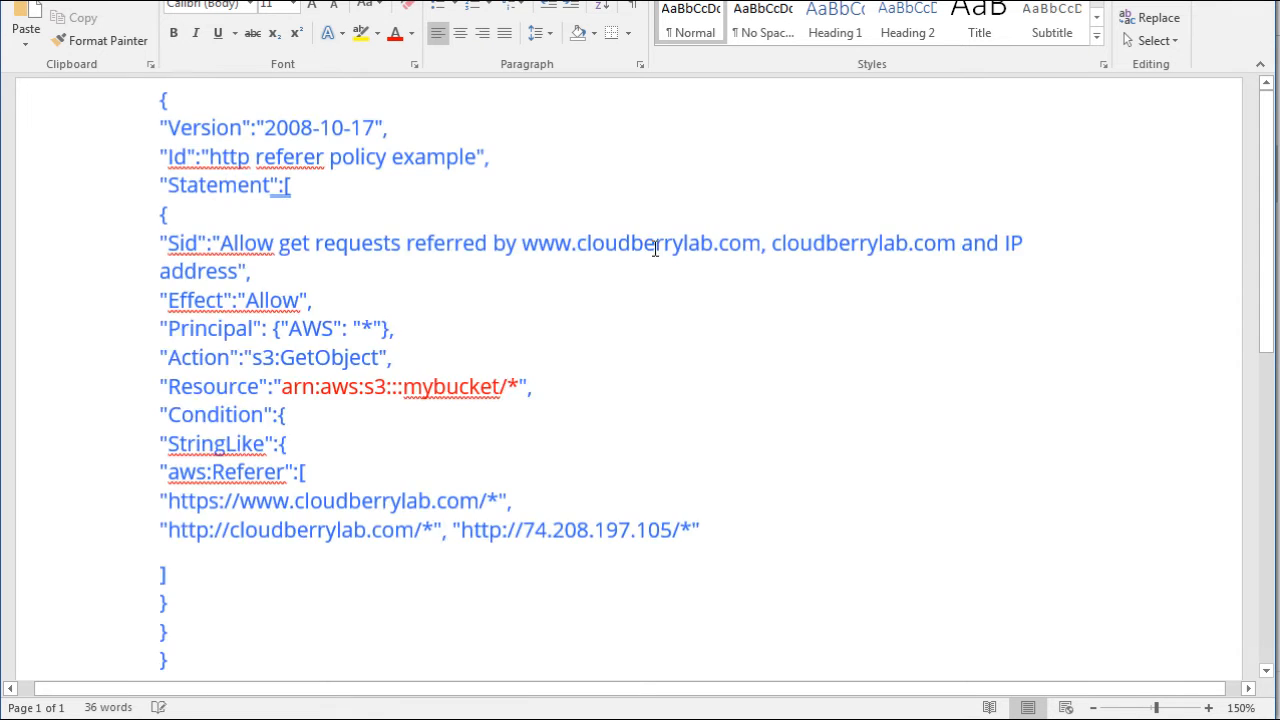
scroll(655, 249, up, 2)
scroll(655, 249, up, 1)
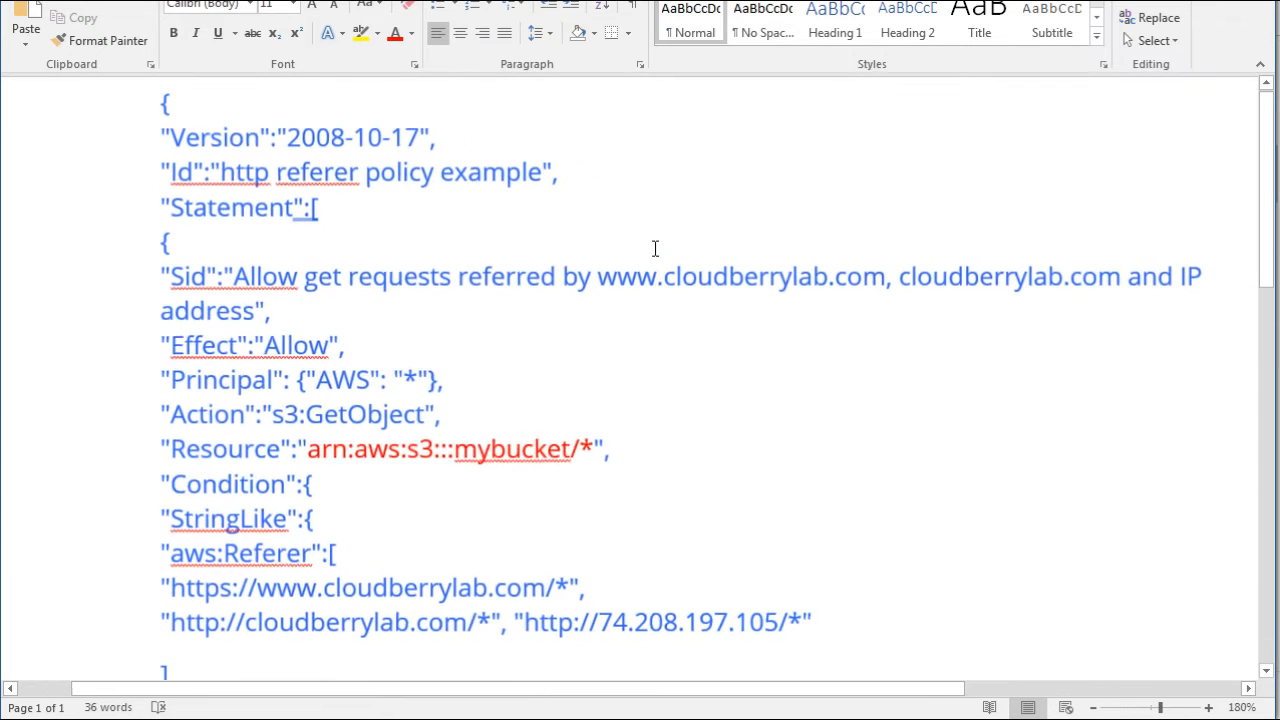
scroll(657, 257, down, 1)
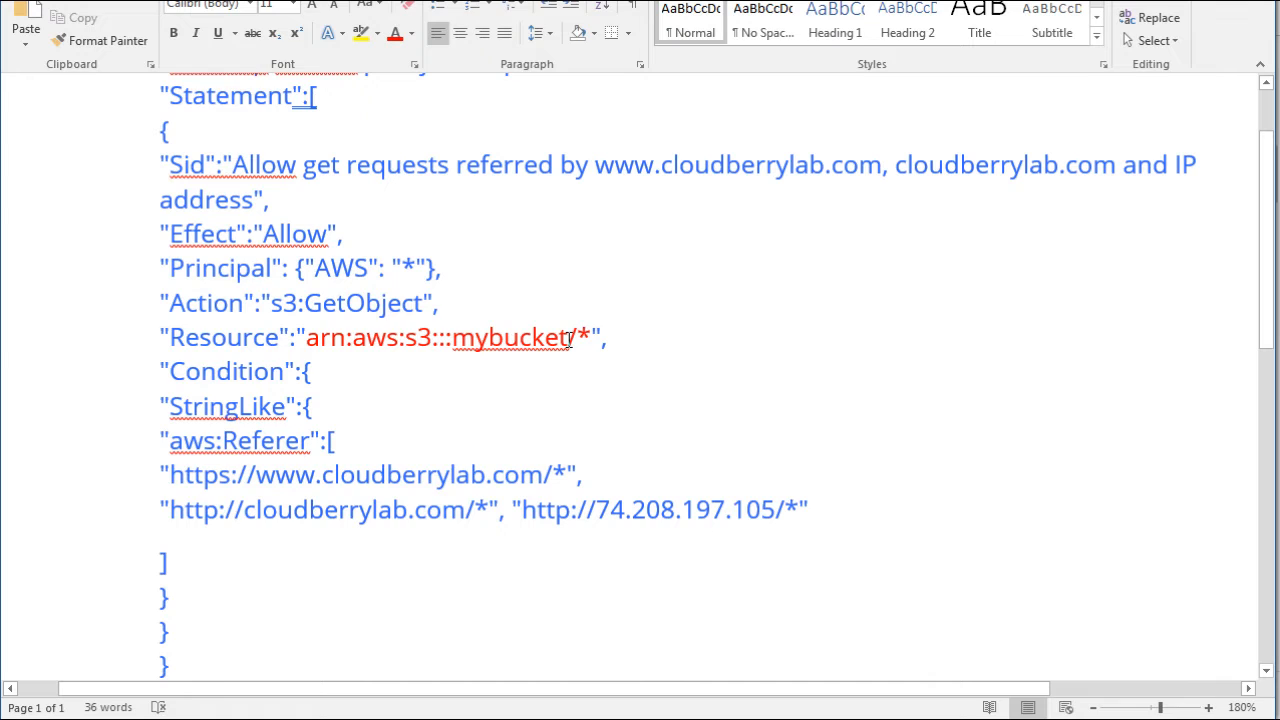
drag(570, 340, 455, 340)
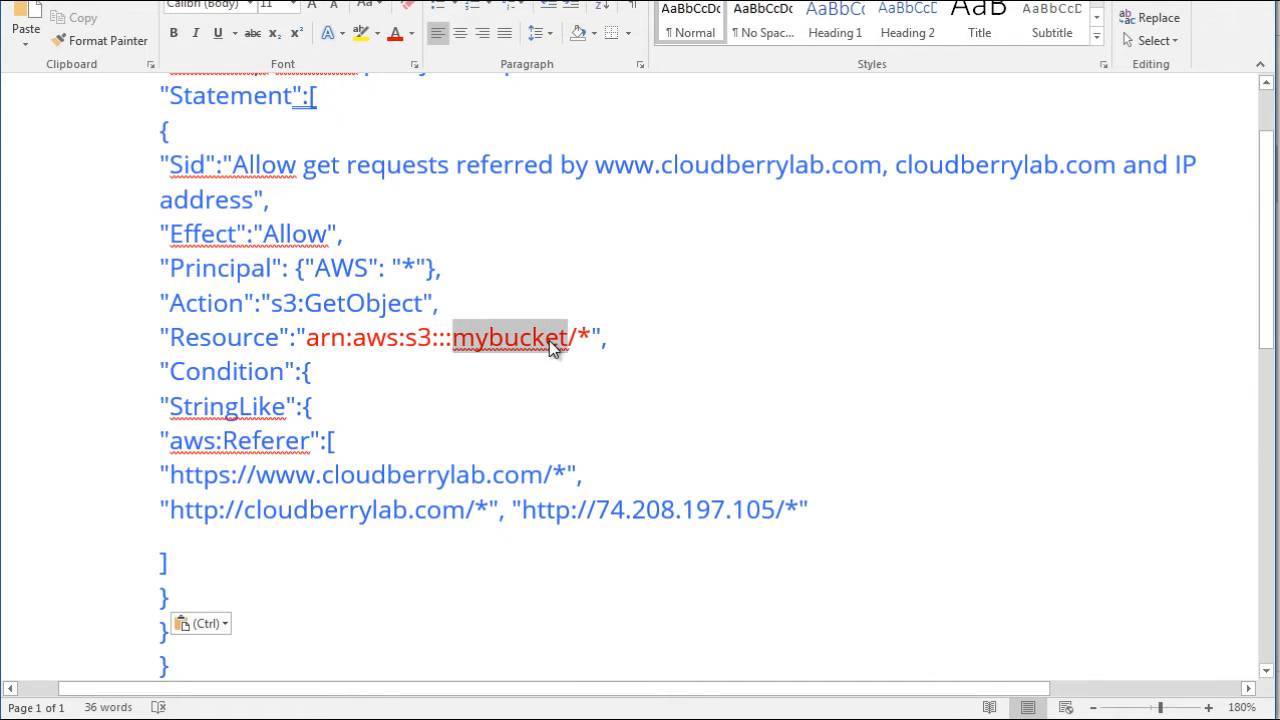
drag(553, 345, 560, 341)
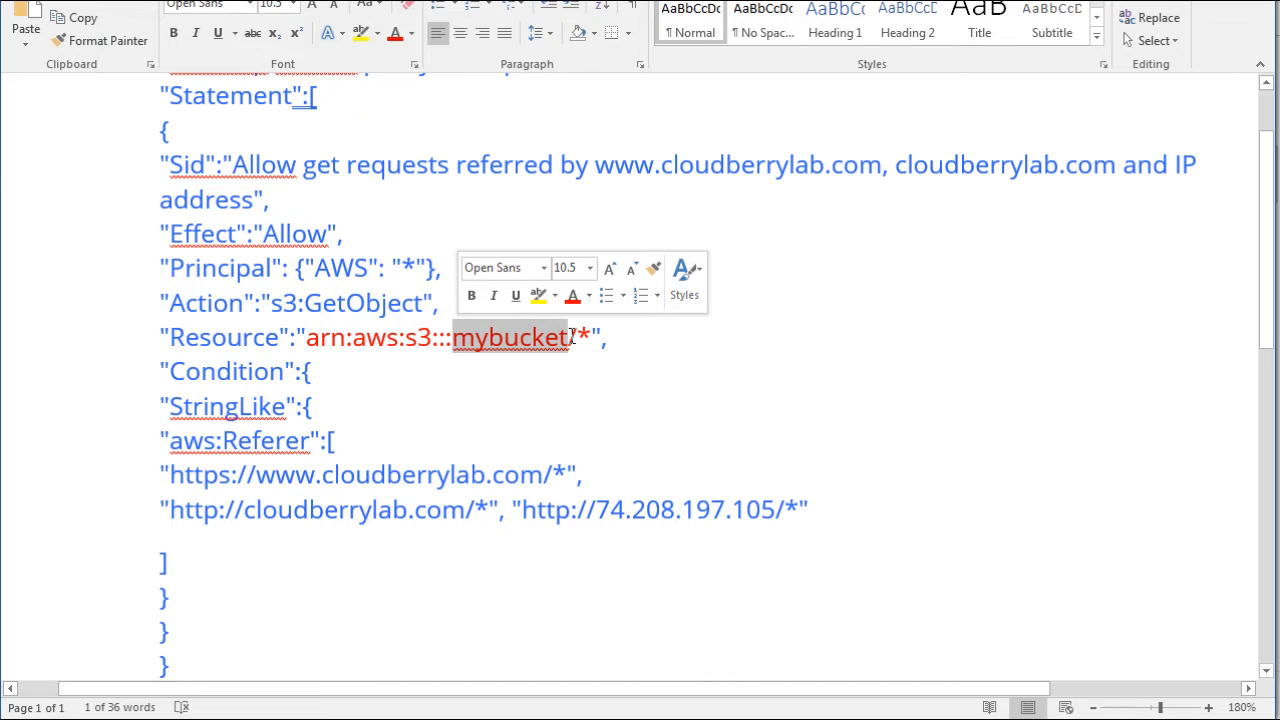
text(testdomain)
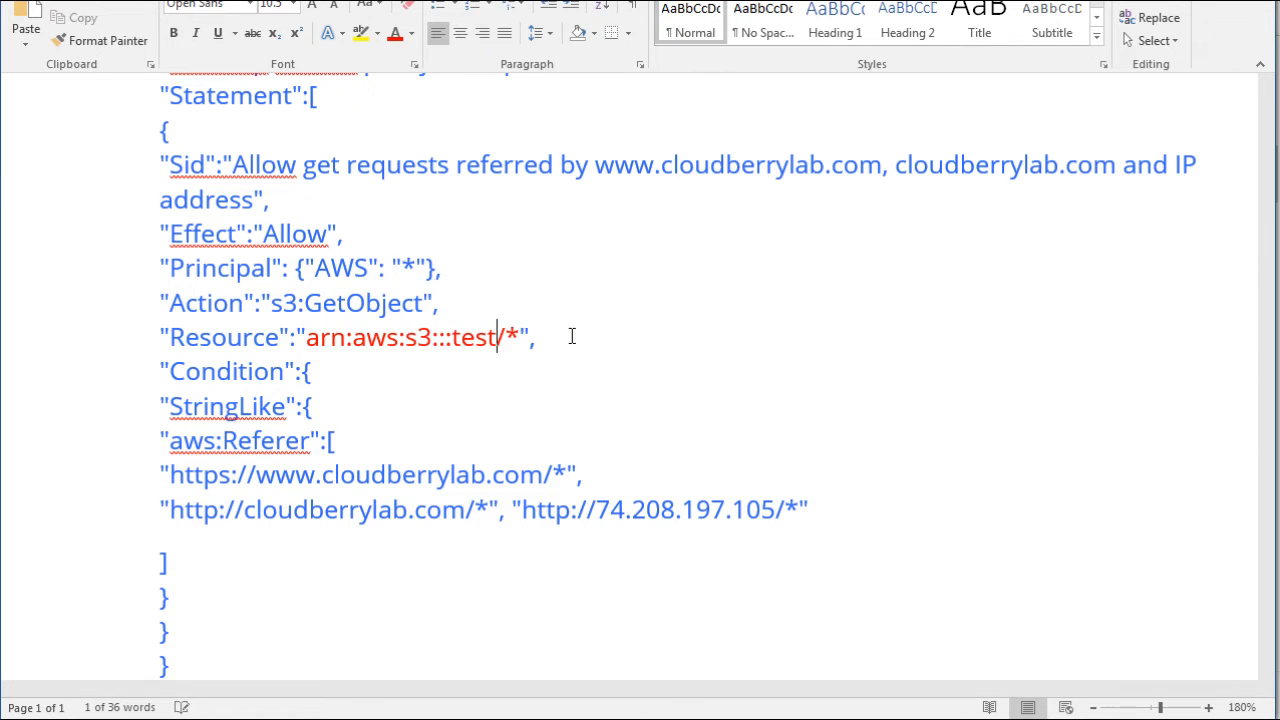
text(dl)
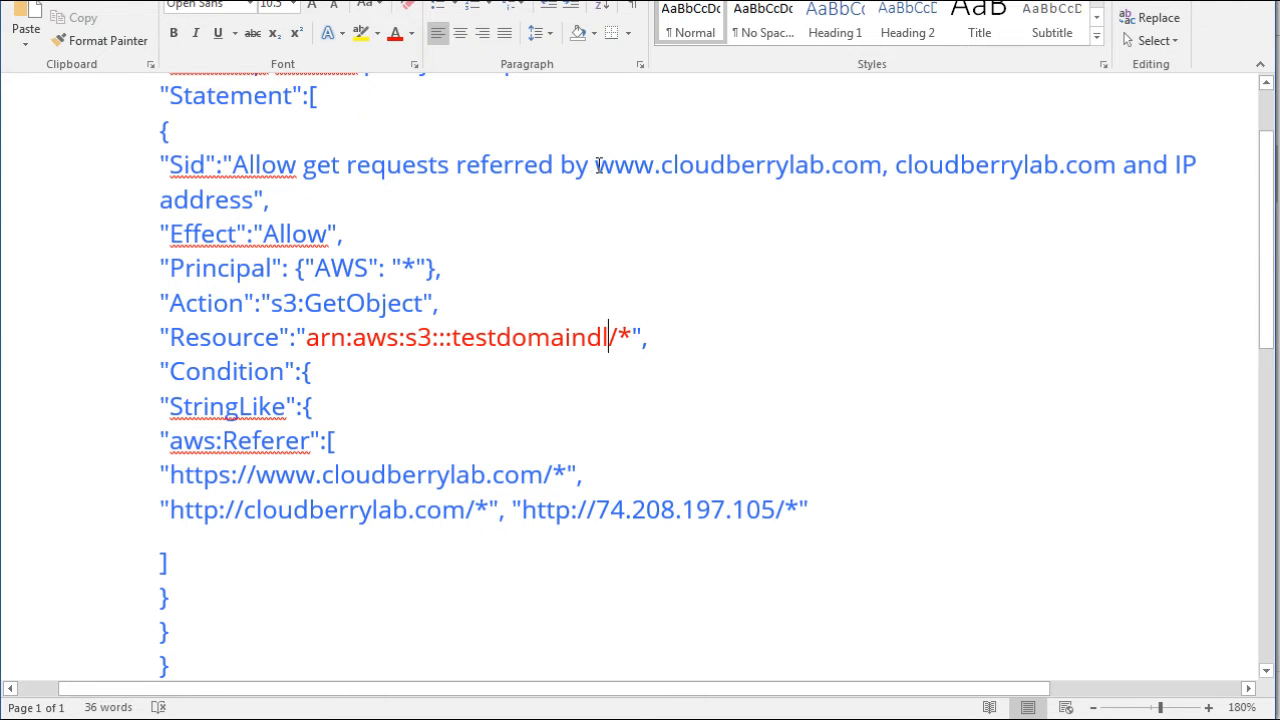
drag(598, 165, 262, 200)
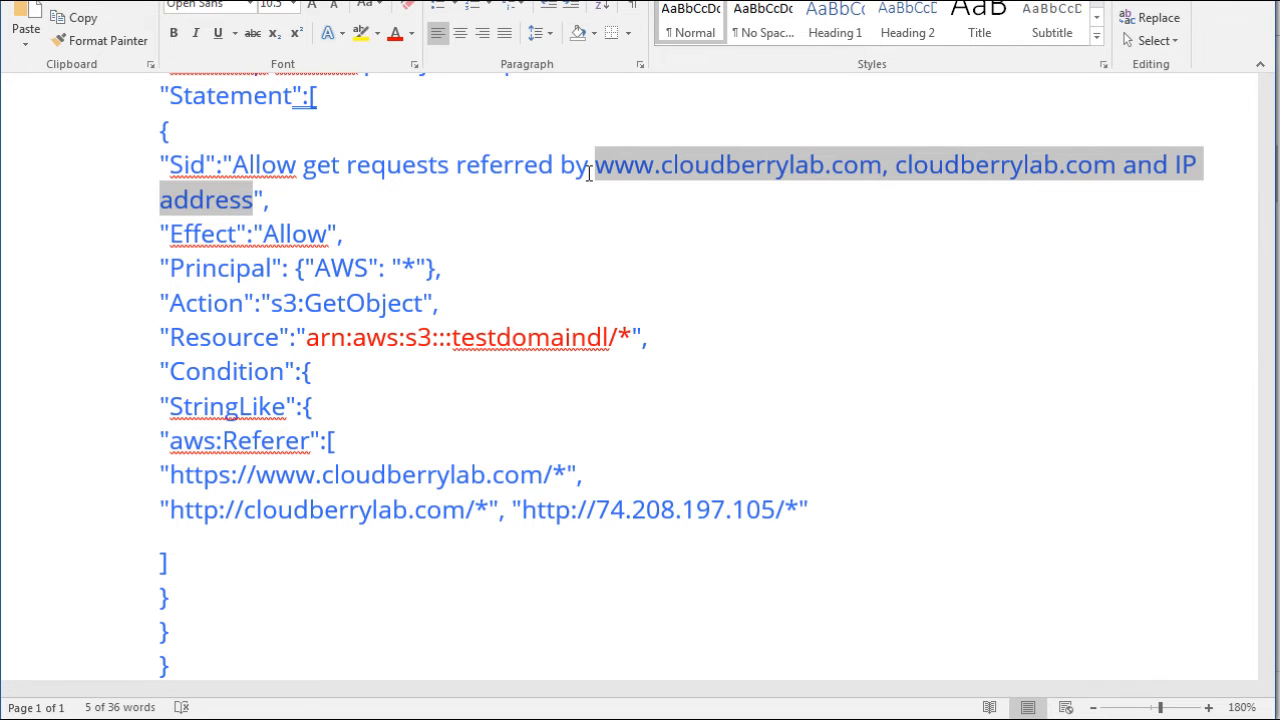
text(www.yourdomain.com)
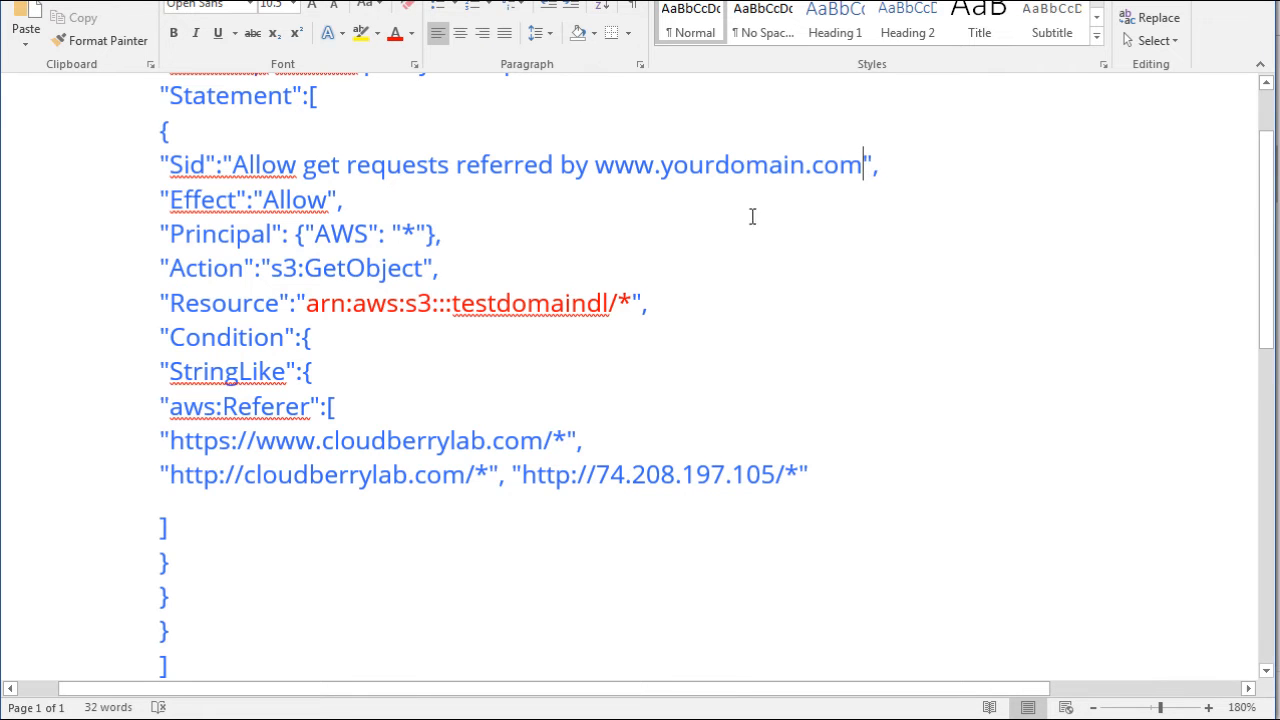
scroll(486, 340, down, 1)
scroll(486, 340, down, 1)
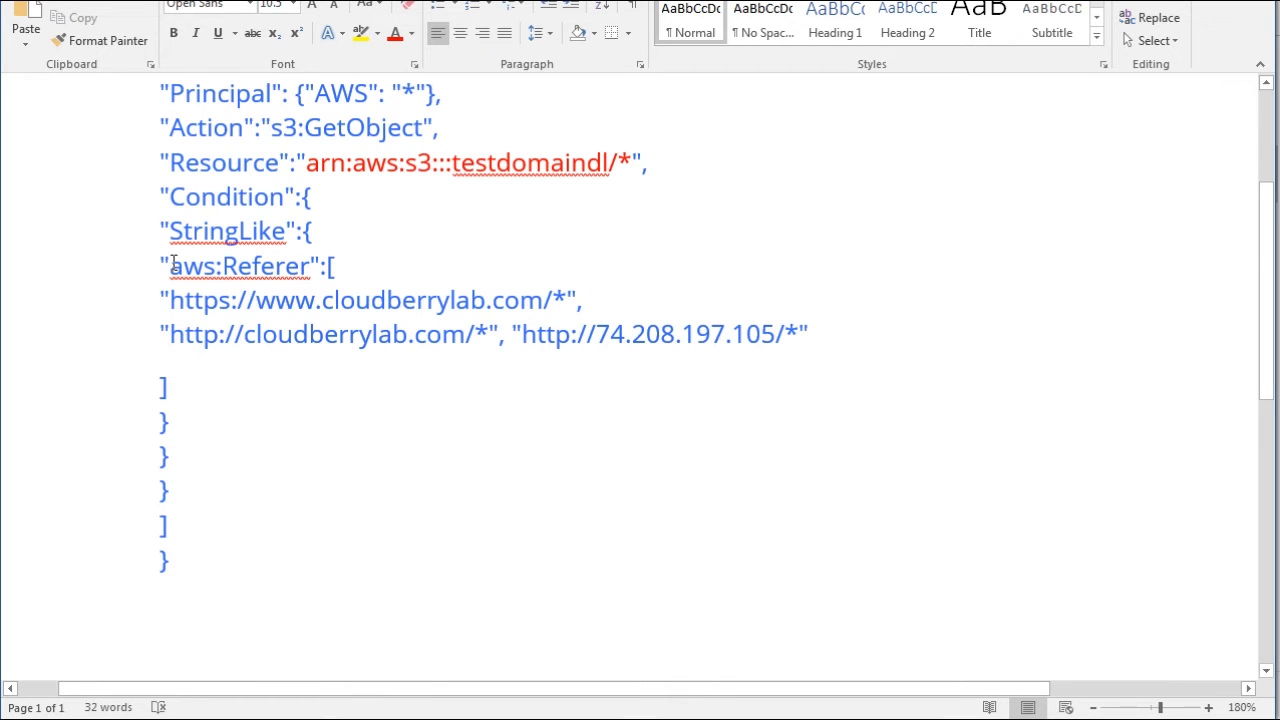
drag(174, 304, 540, 297)
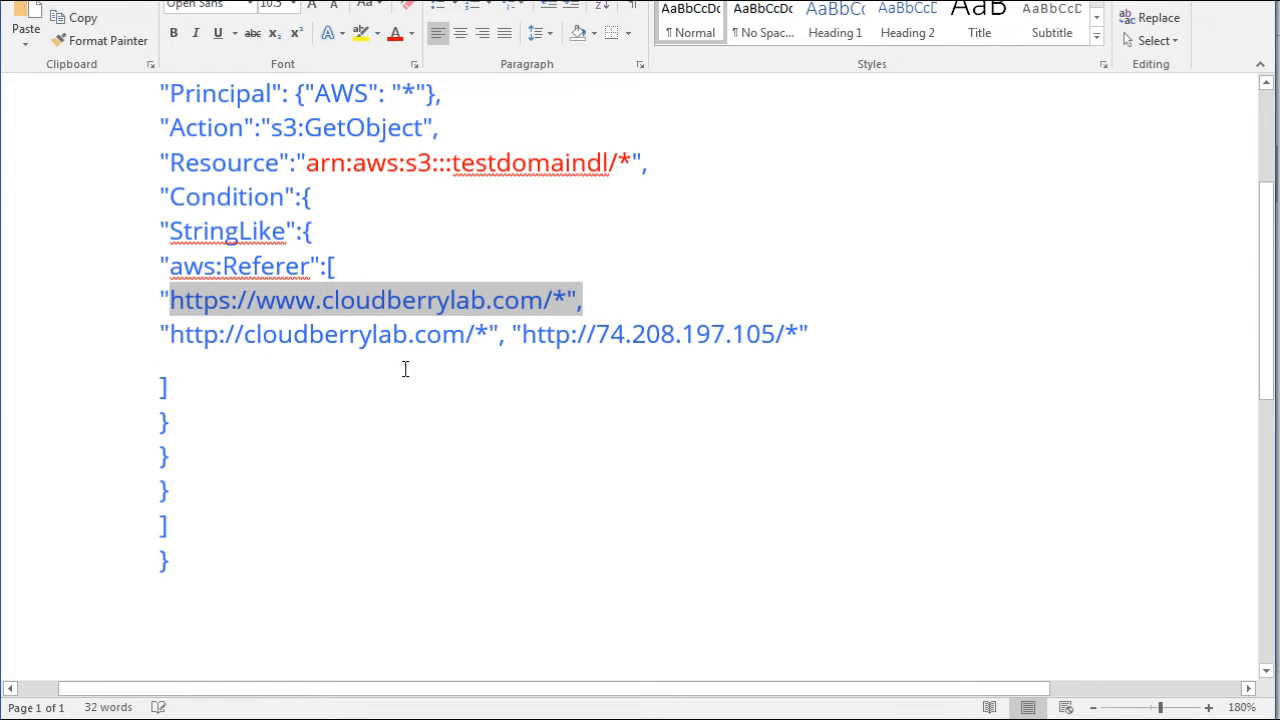
scroll(405, 375, up, 1)
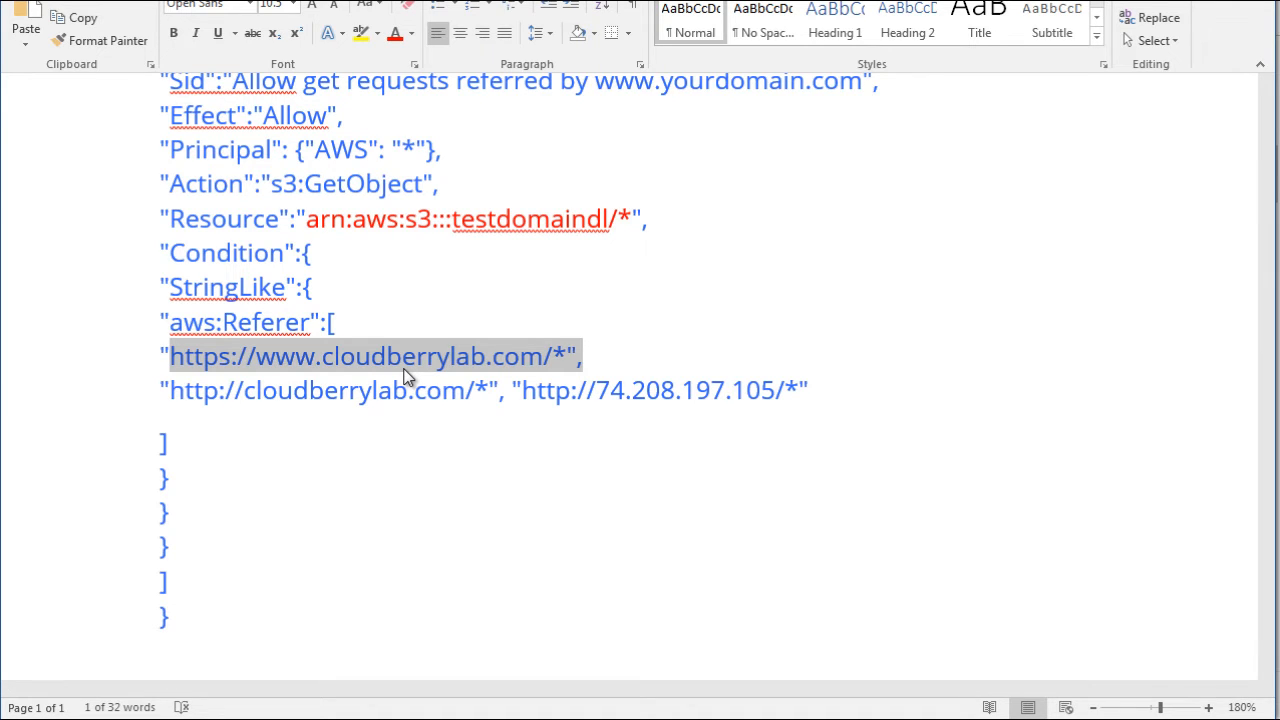
click(403, 356)
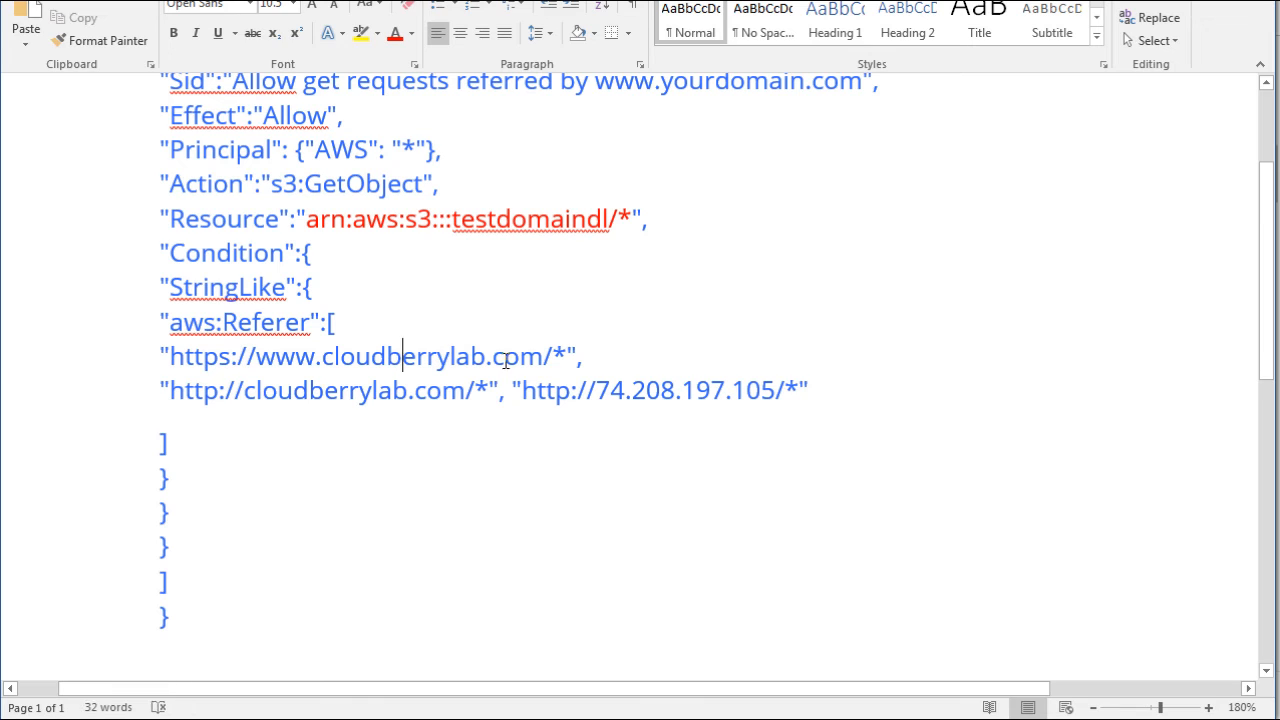
drag(546, 357, 174, 364)
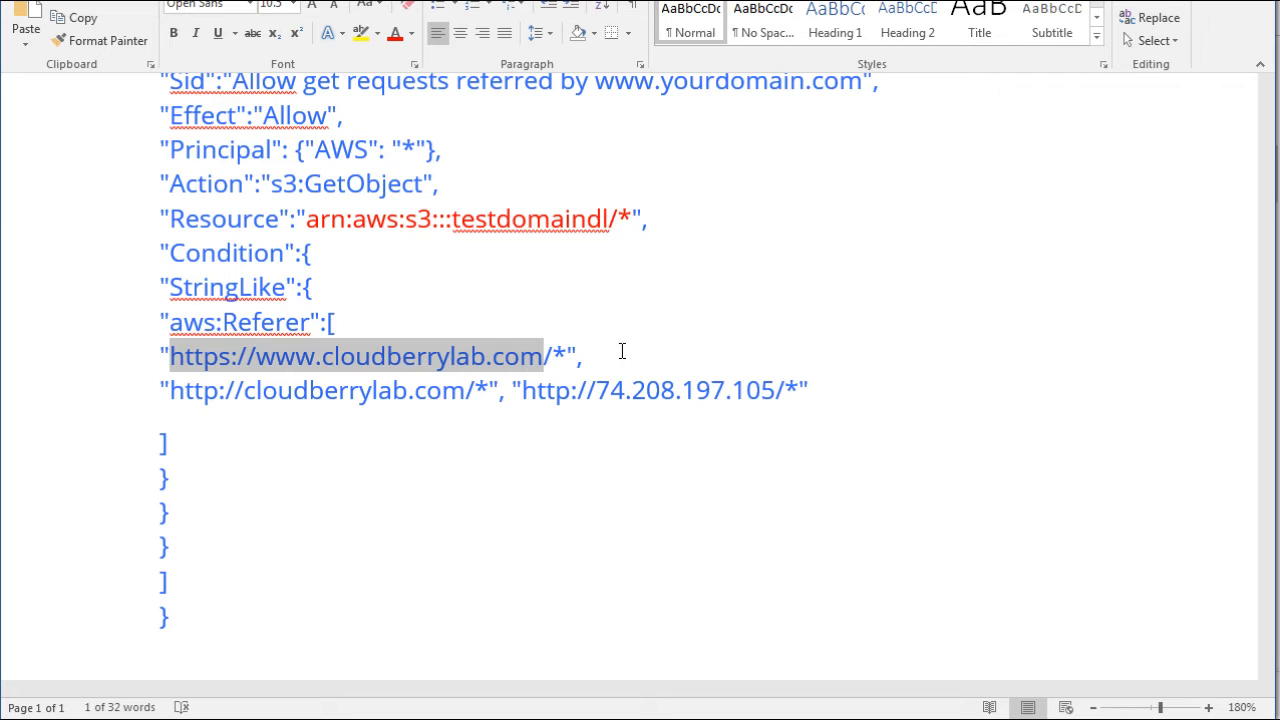
click(621, 351)
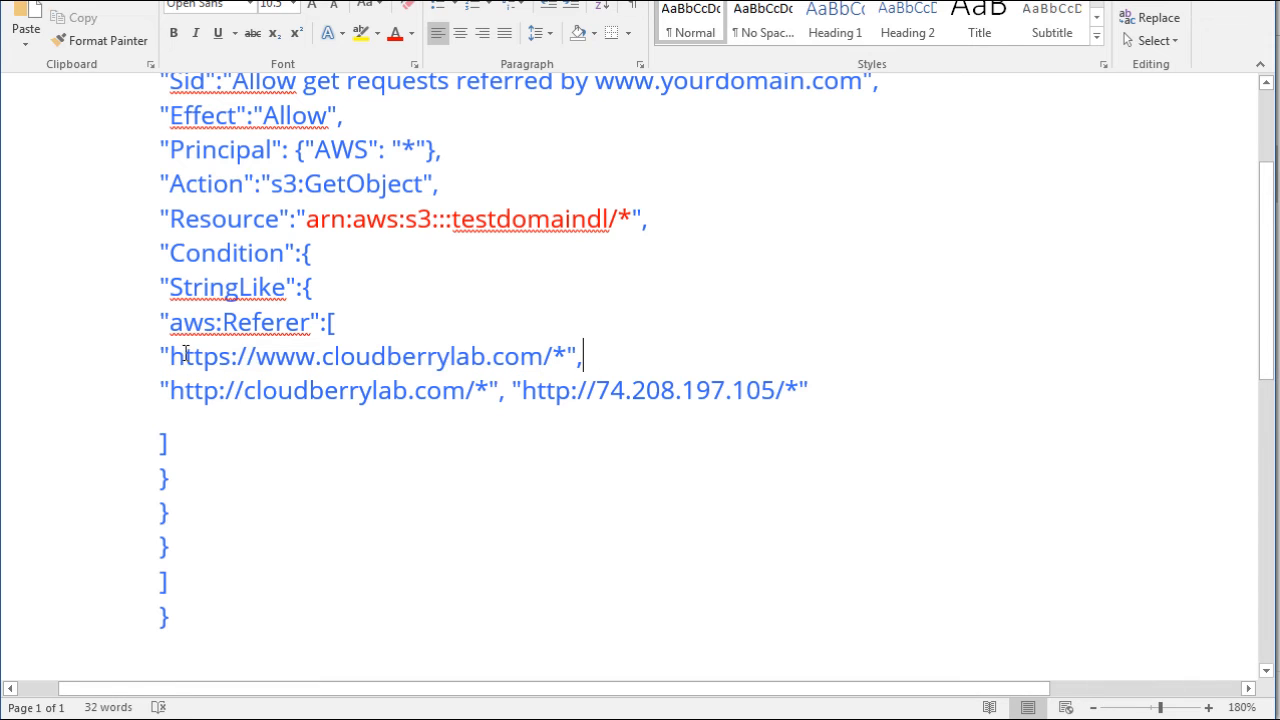
drag(519, 354, 547, 356)
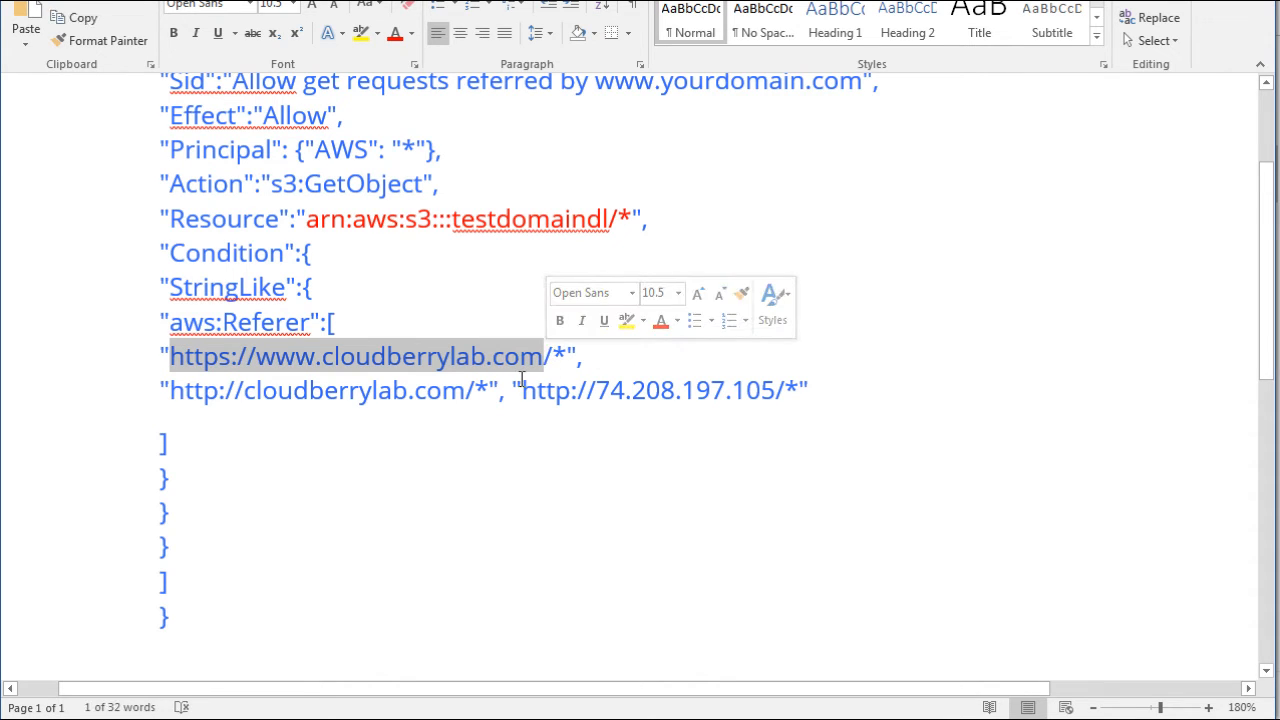
click(520, 391)
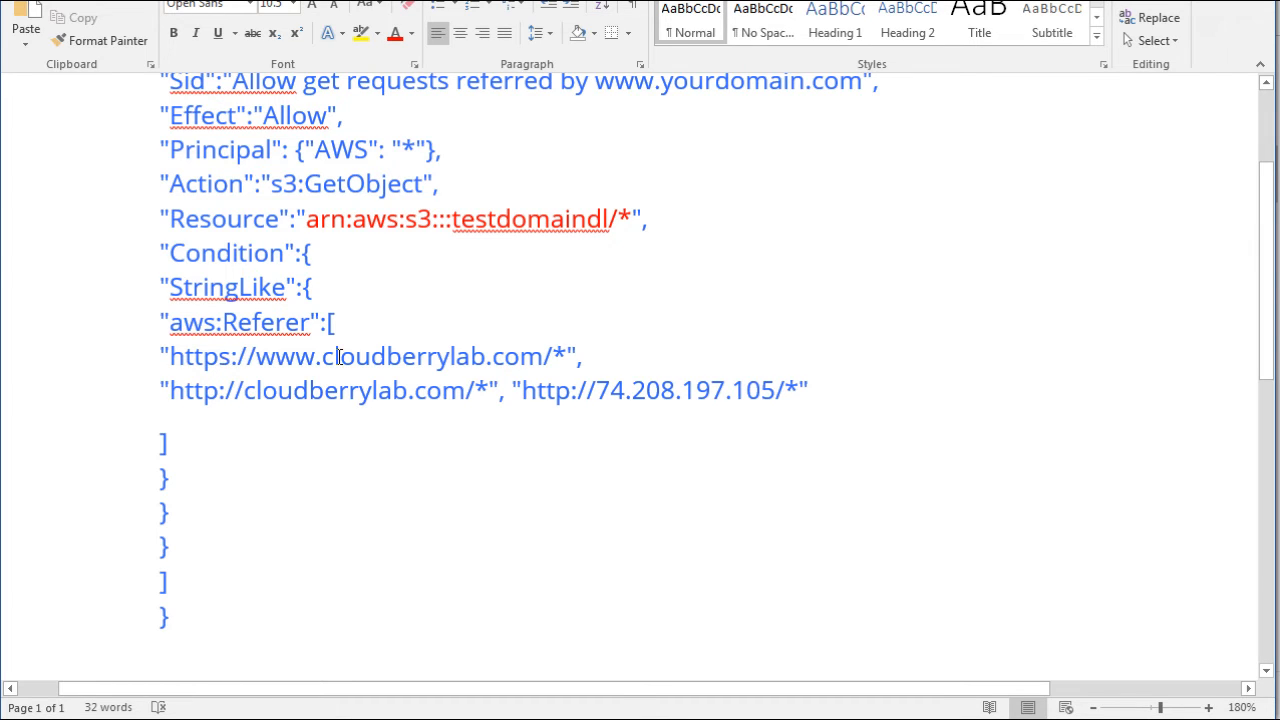
drag(321, 357, 549, 356)
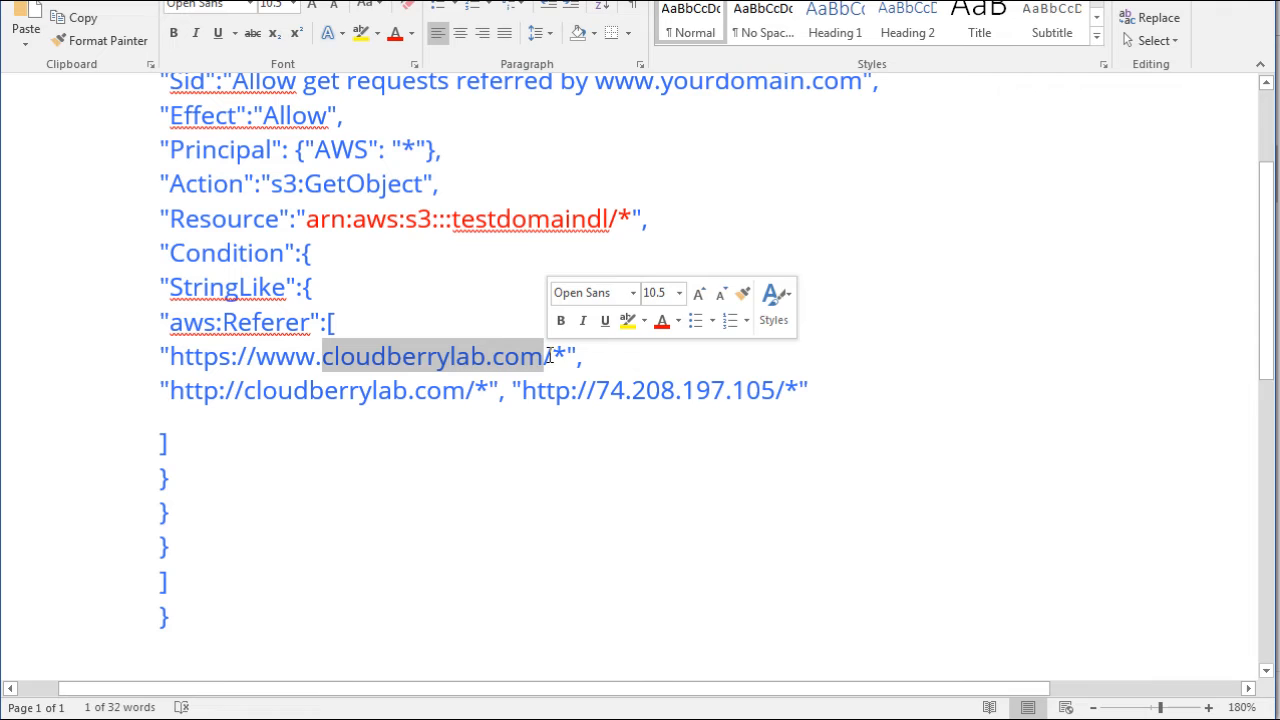
text(yourdomain.c)
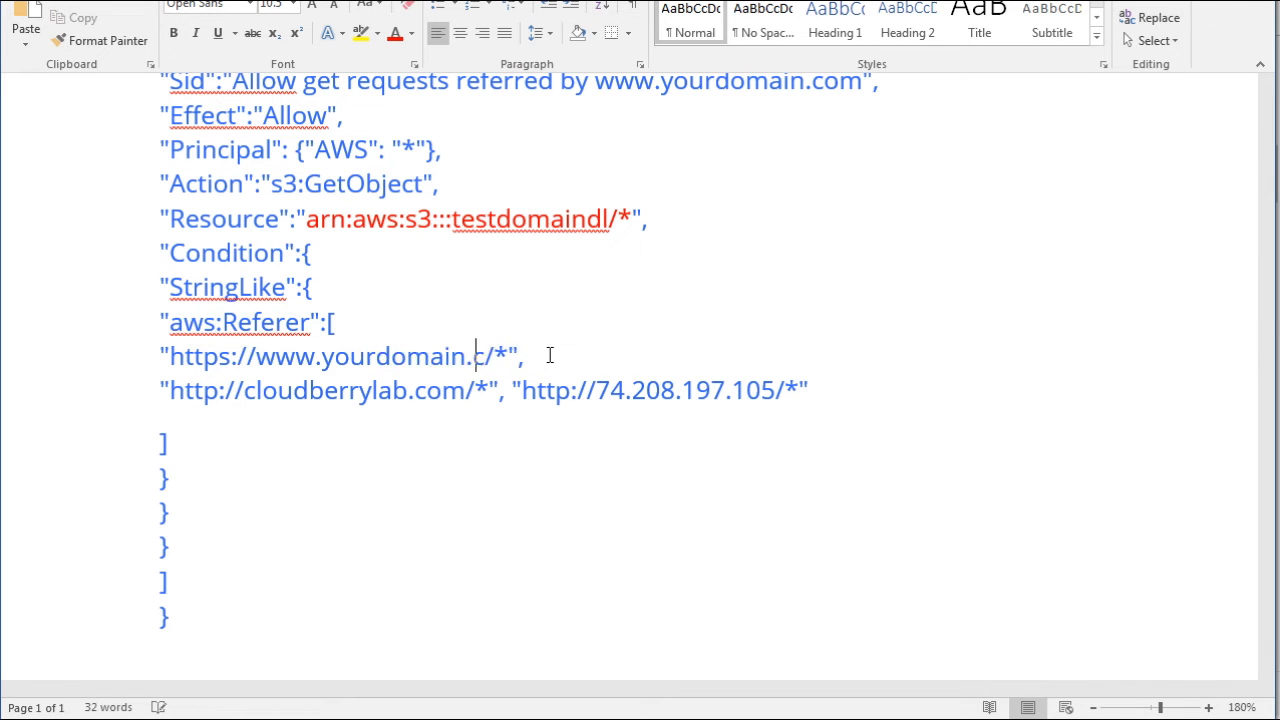
text(om)
key(Down)
key(Left)
key(Left)
key(Left)
key(Left)
key(Left)
key(Left)
key(Left)
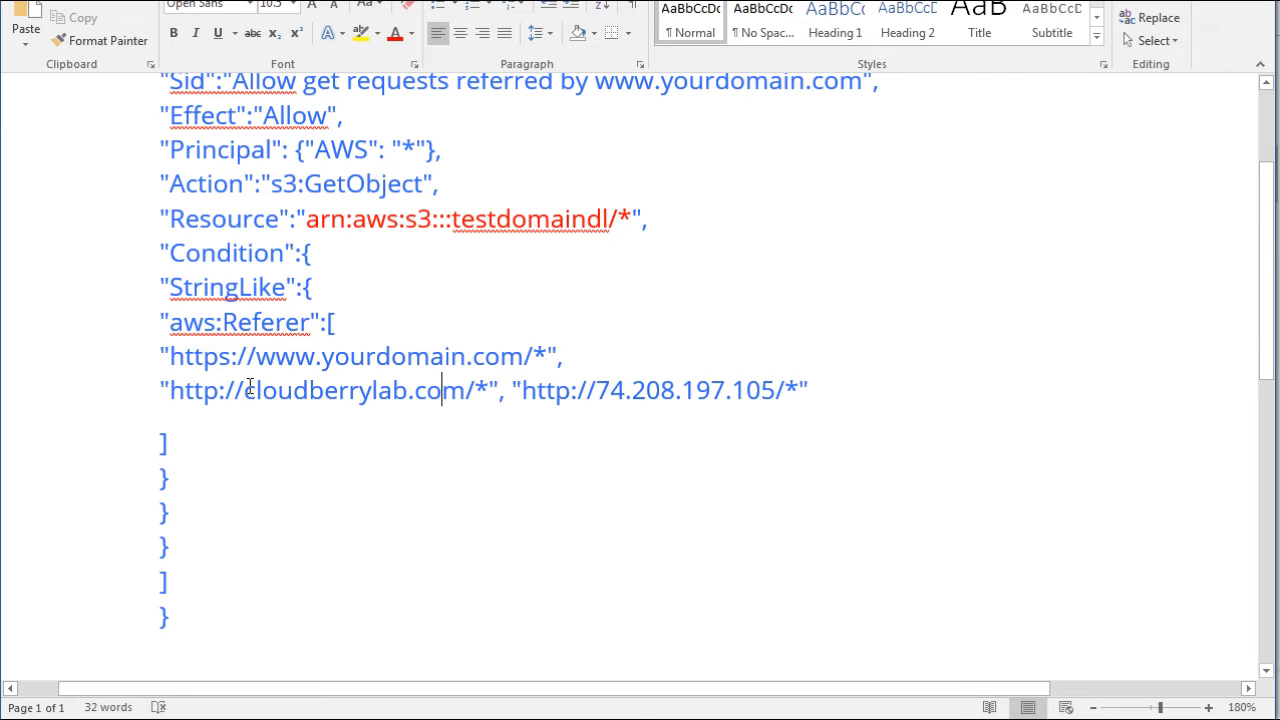
drag(244, 390, 455, 395)
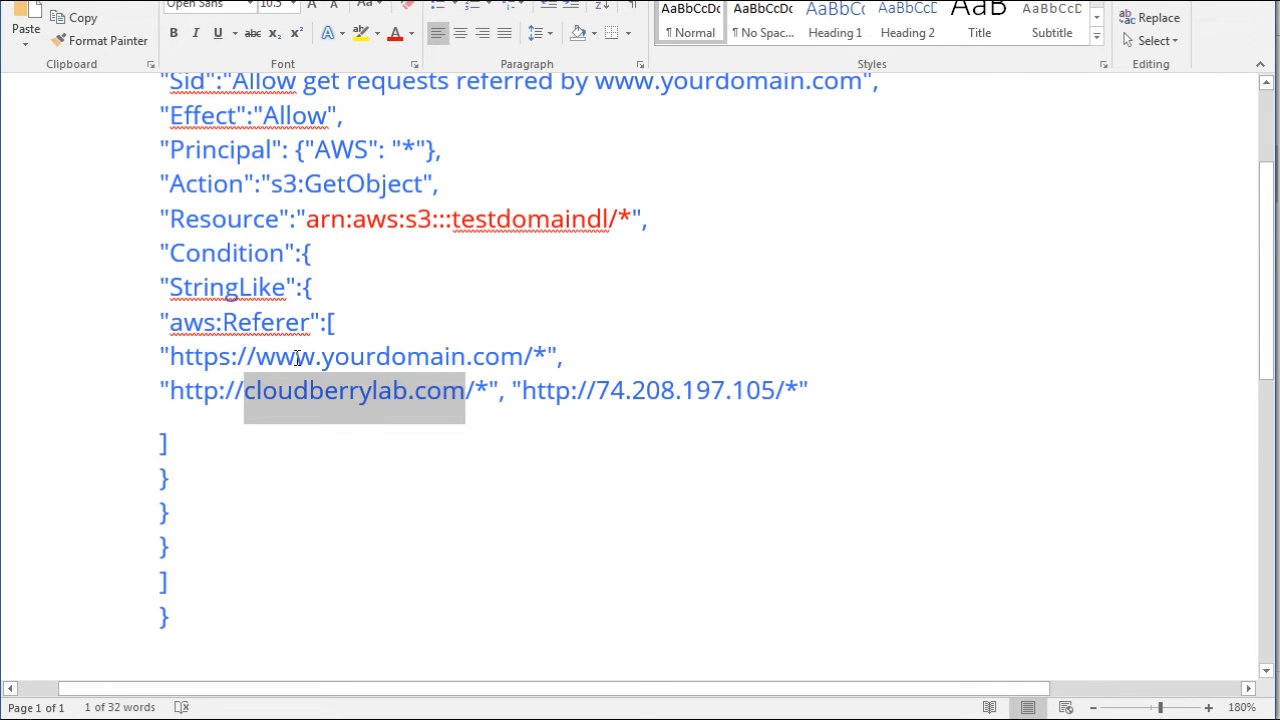
text(yourdomain)
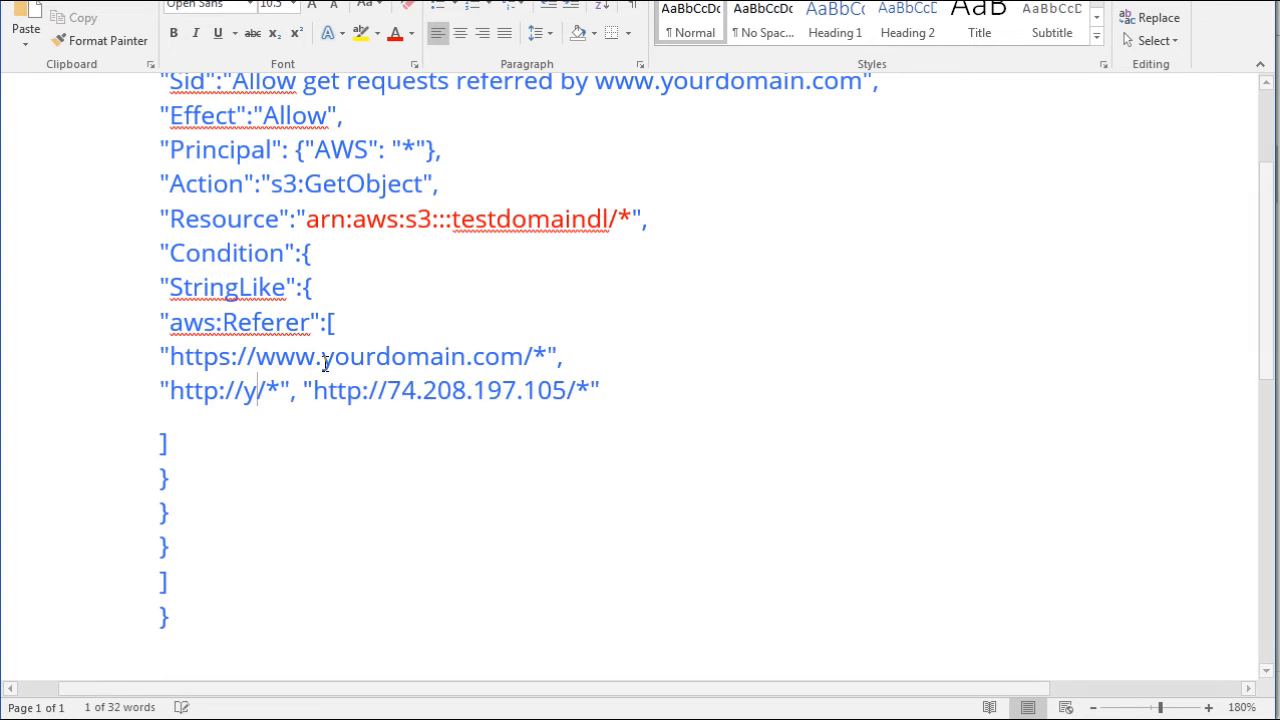
text(.com)
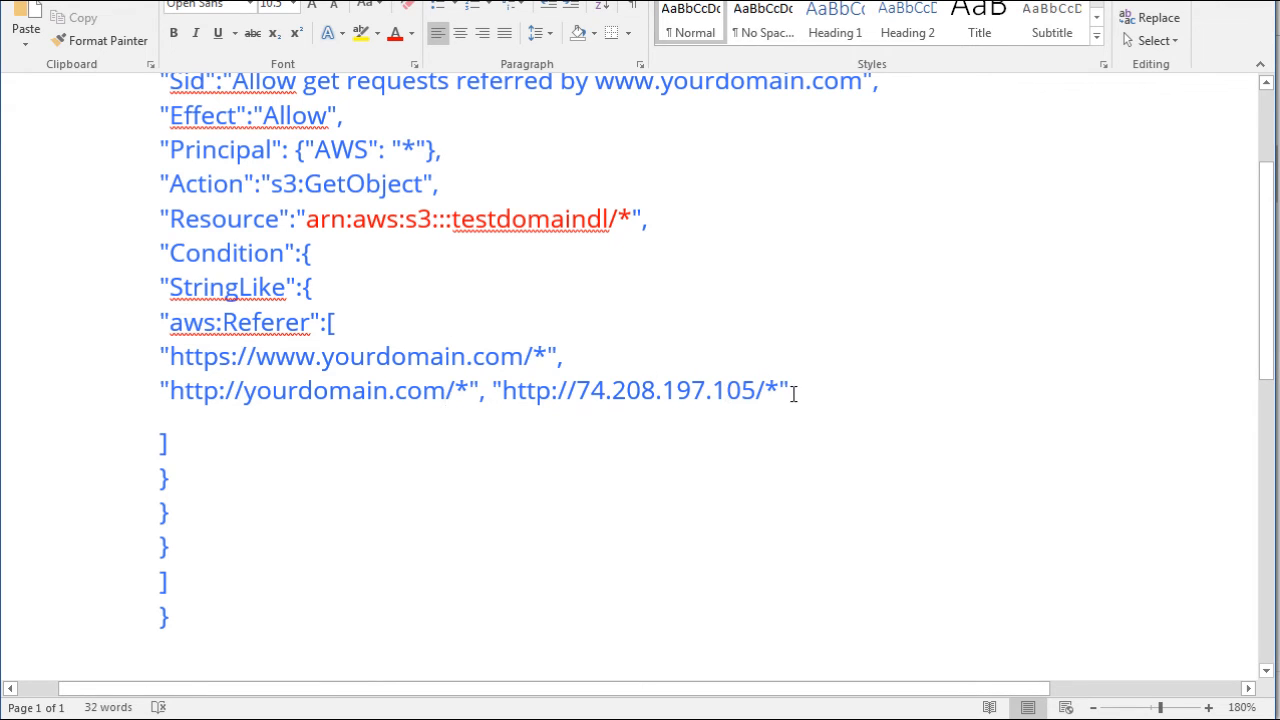
Replace the IP address in the third aws:Referer entry with yourdomain.net.
click(480, 391)
click(828, 391)
key(Left)
key(Left)
key(Left)
key(shift+Left)
key(shift+Left)
key(shift+Left)
key(shift+Left)
key(shift+Left)
key(shift+Left)
key(shift+Left)
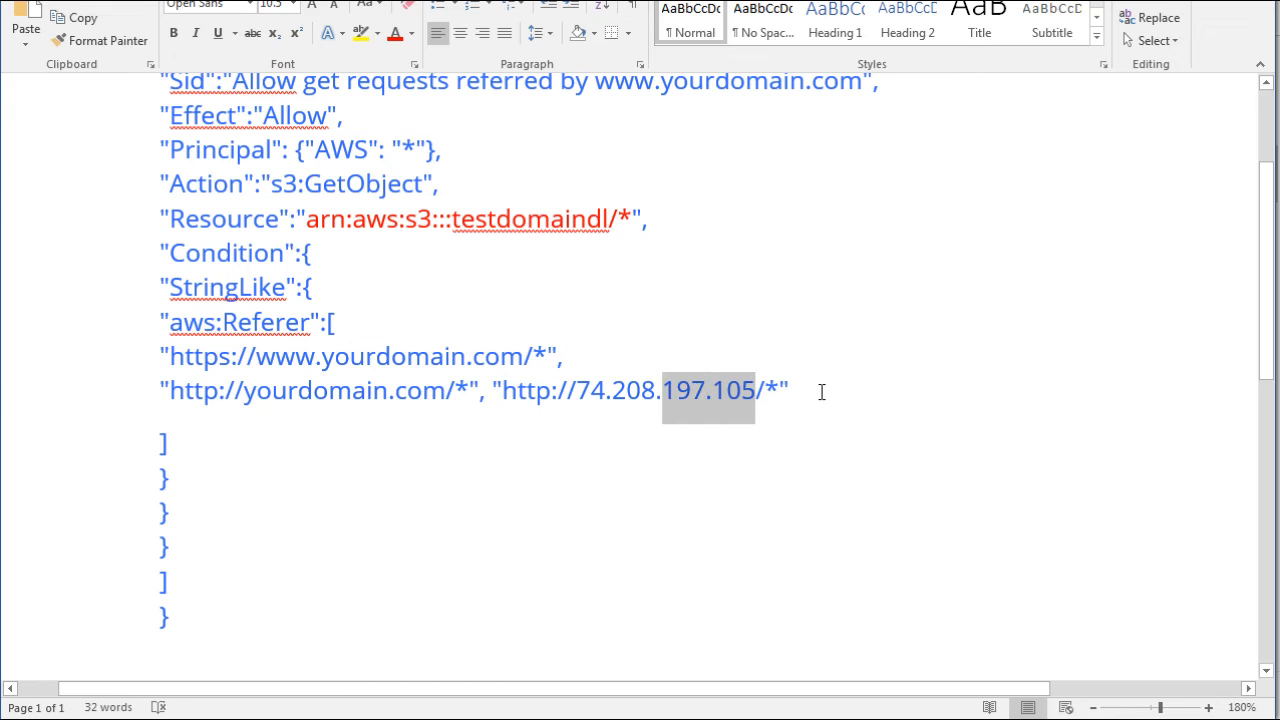
key(shift+Left)
key(shift+Left)
key(shift+Left)
key(shift+Left)
key(shift+Left)
key(shift+Left)
key(shift+Left)
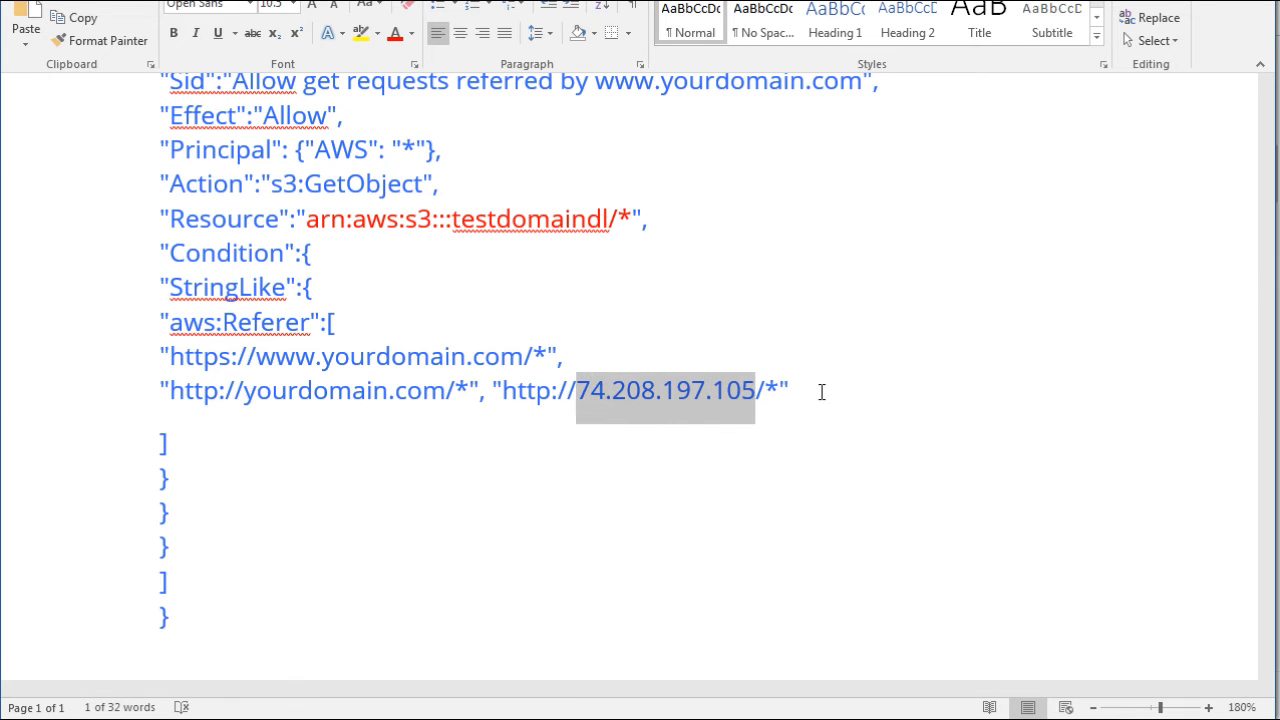
text(yourdomain.net)
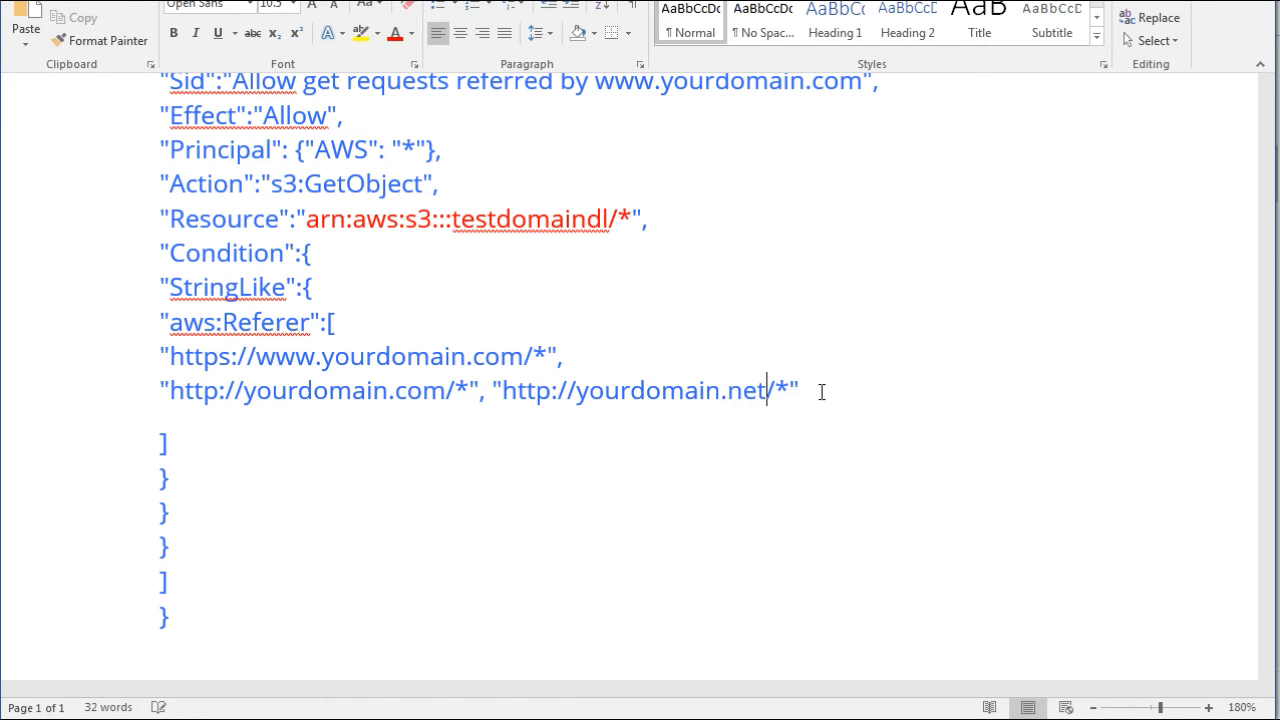
key(End)
text(,)
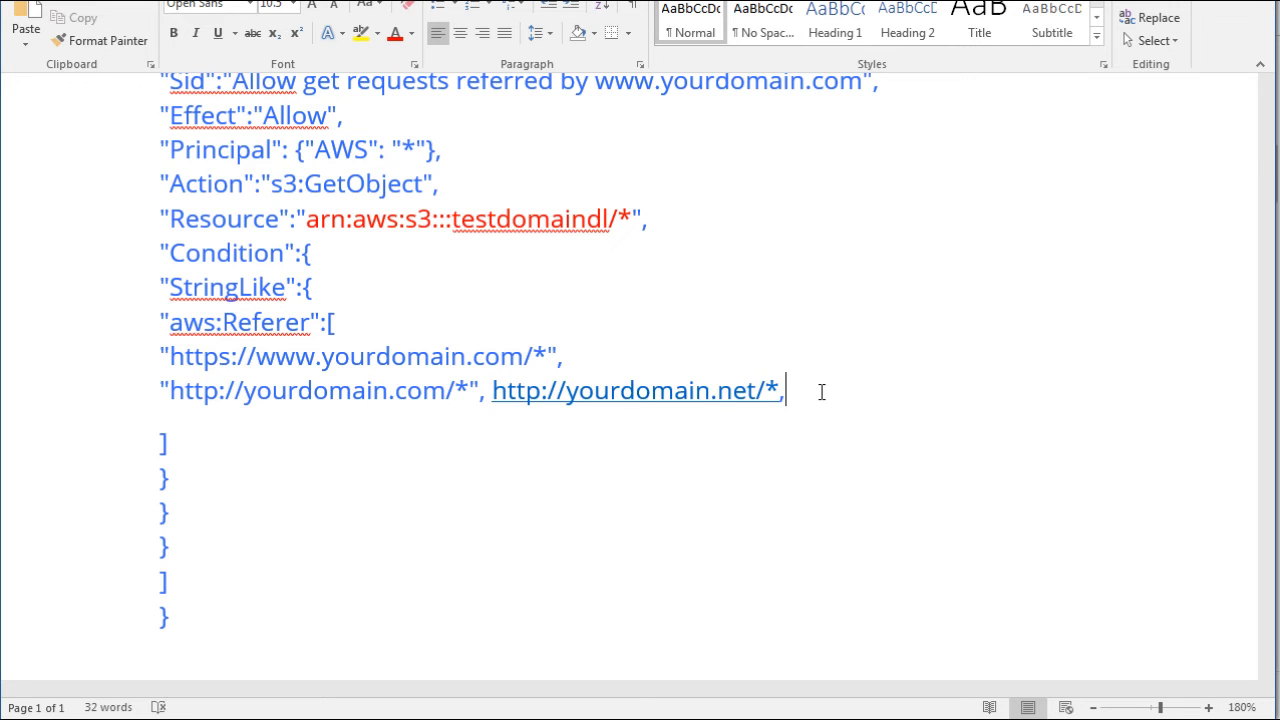
key(ctrl+z)
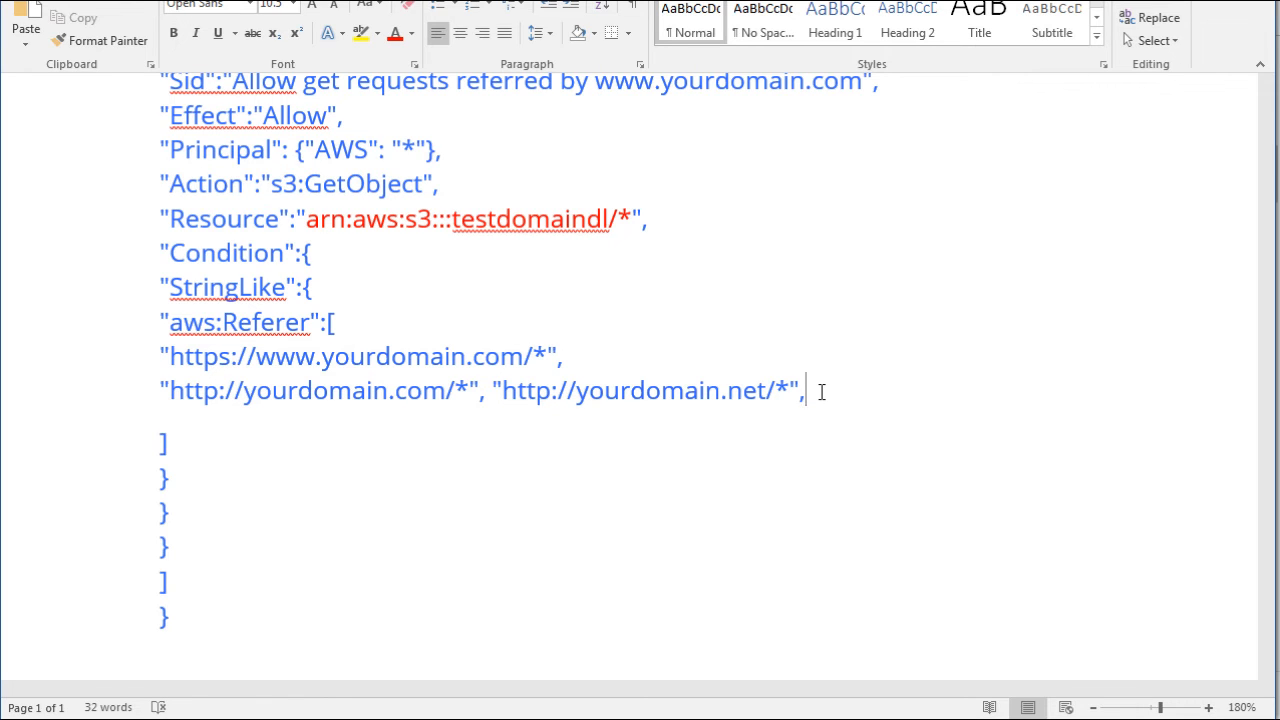
key(BackSpace)
text(,)
key(ctrl+z)
text(")
text(")
key(Left)
text(http://www.yourdomain.io)
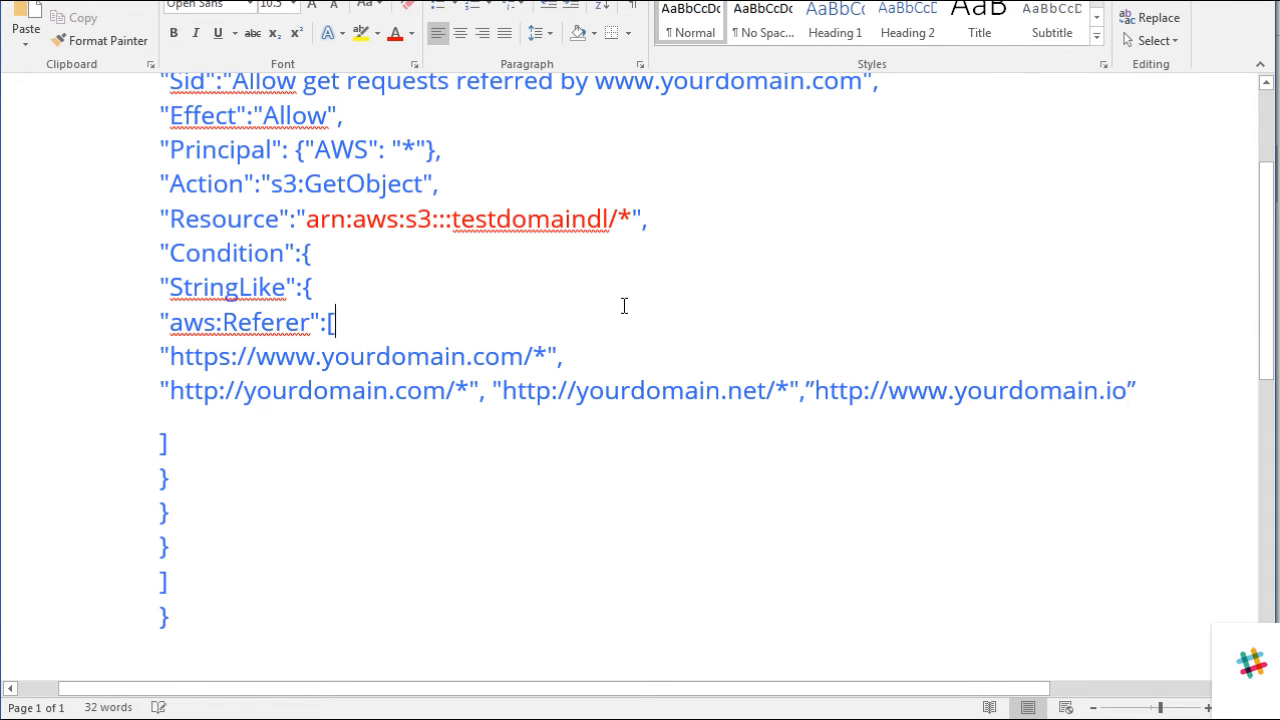
Copy the entire edited policy from Word and switch back to the Policy Designer in CloudBerry Explorer.
key(ctrl+a)
right_click(341, 197)
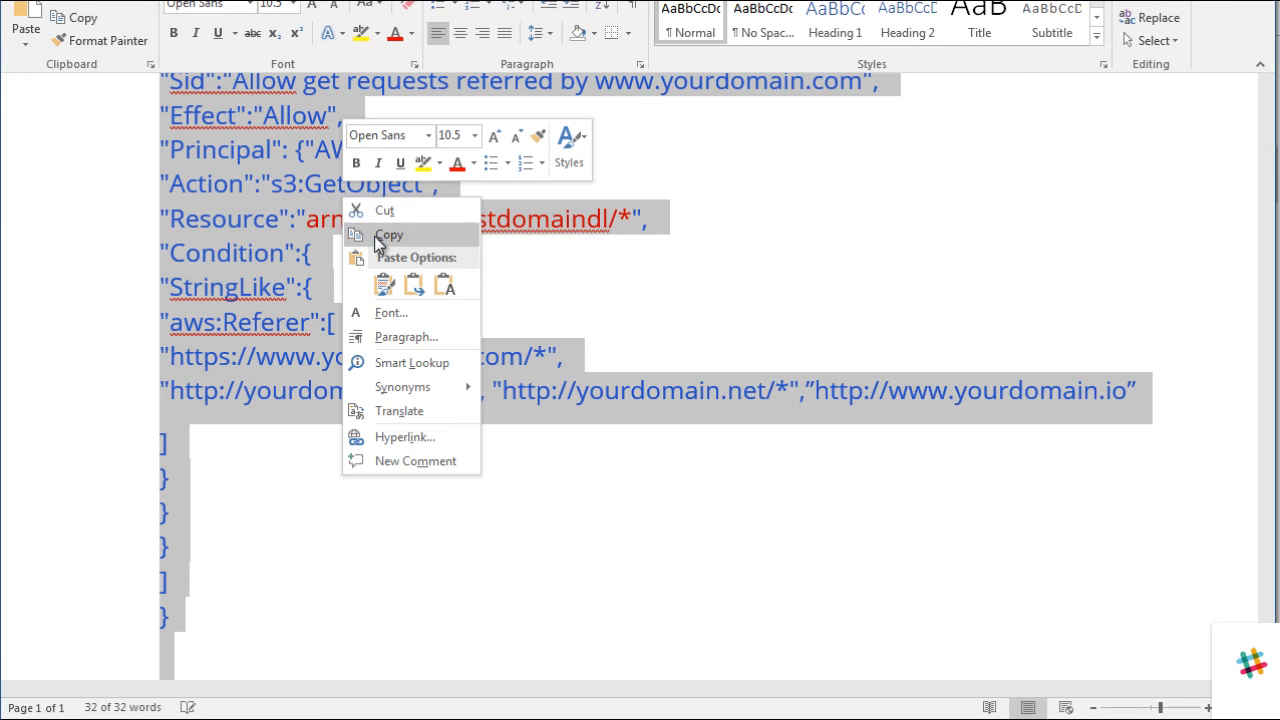
click(383, 238)
click(1256, 1)
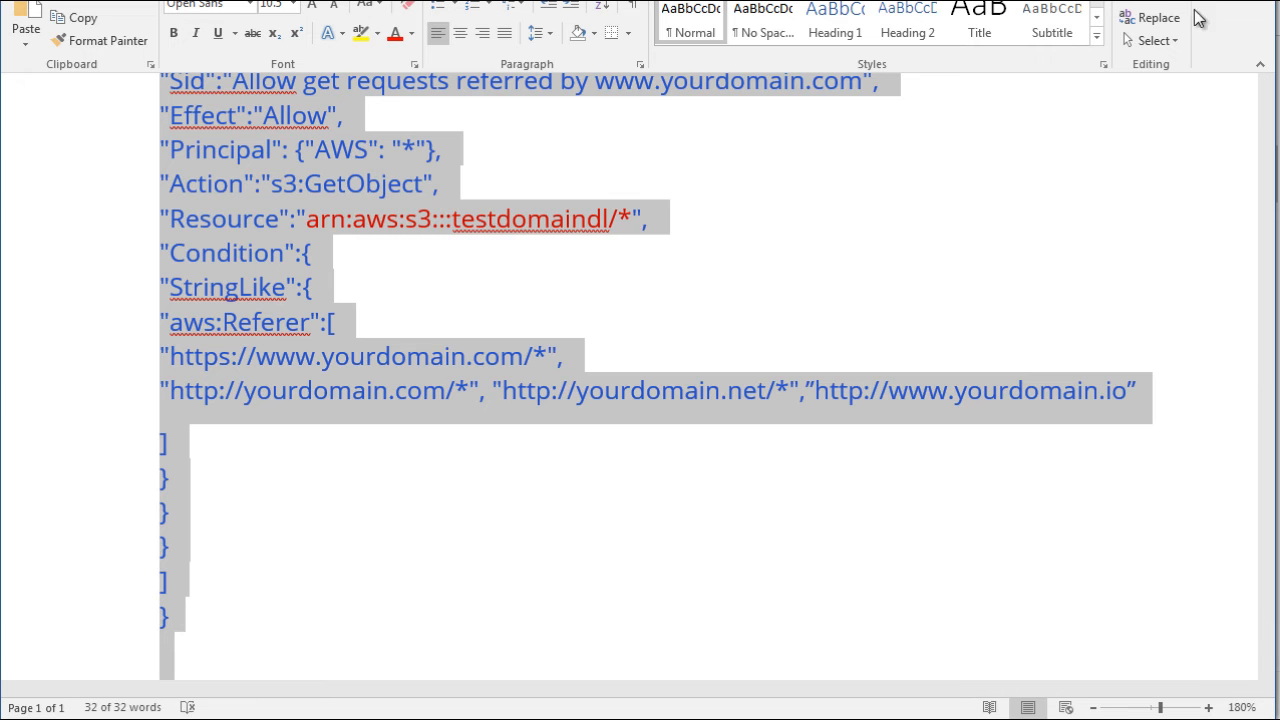
click(785, 352)
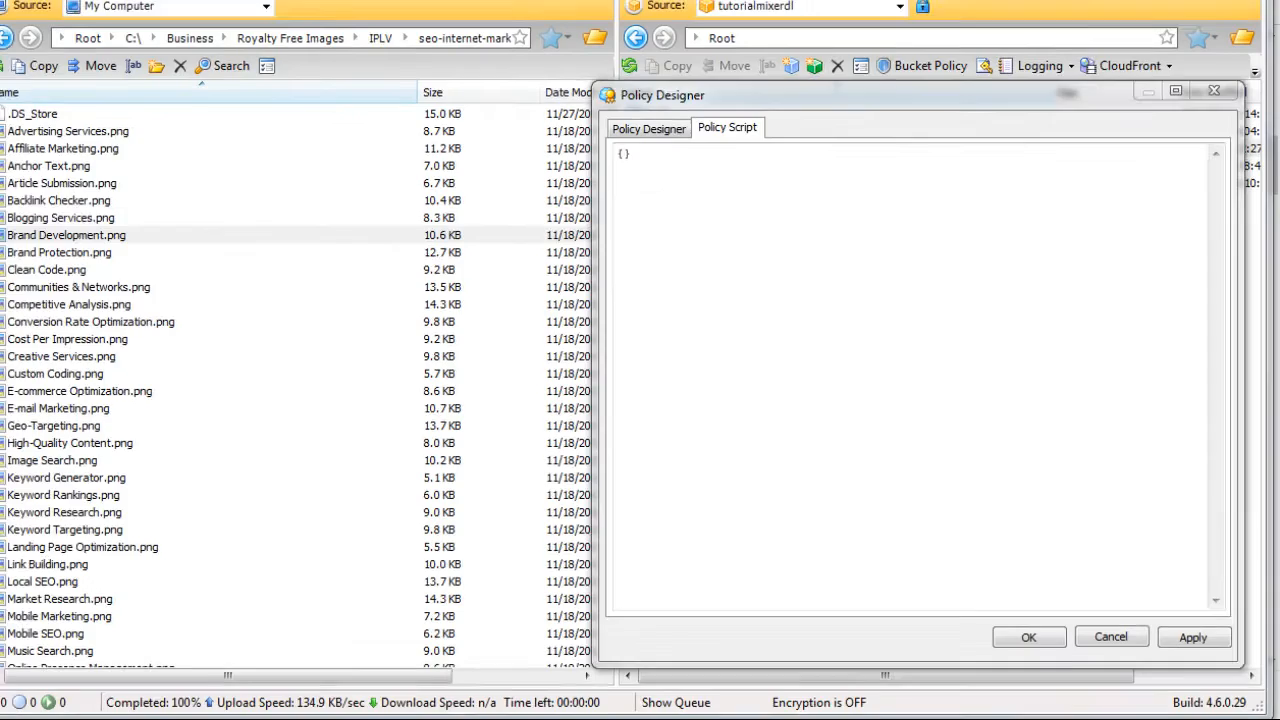
Open Notepad, paste the policy into it as plain text, and resize and move its window to show the whole script.
click(25, 716)
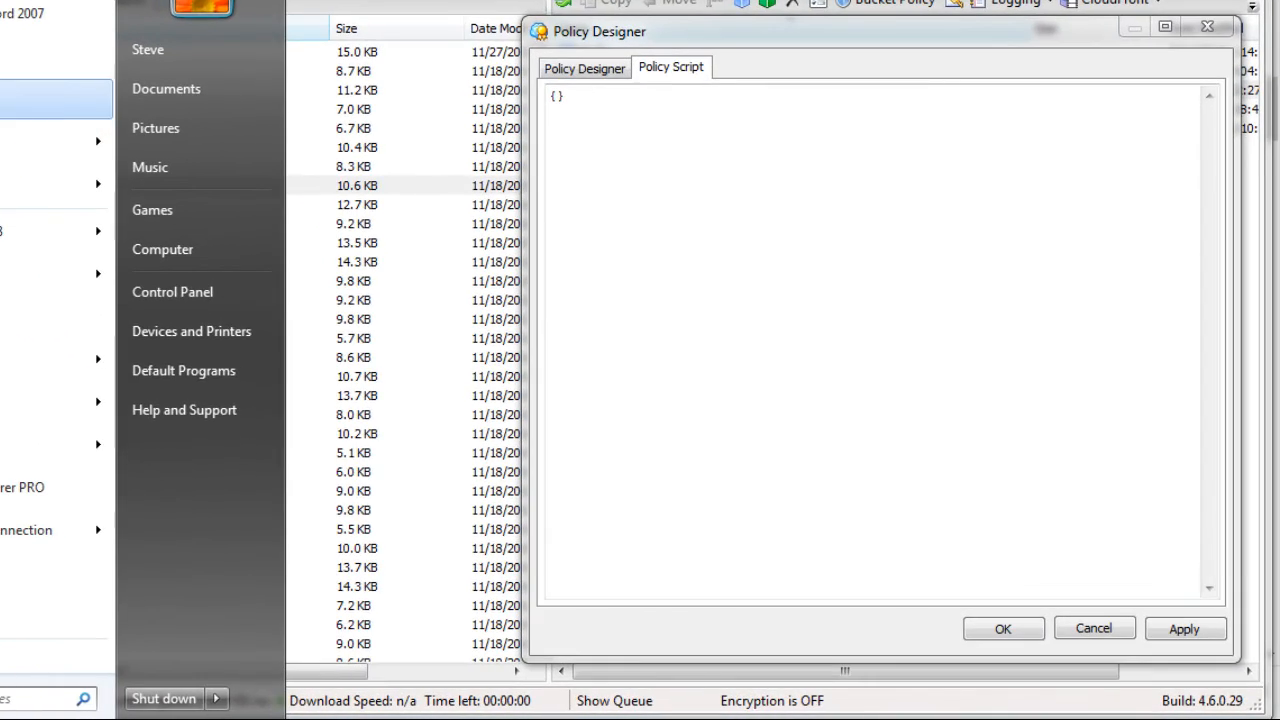
click(110, 155)
right_click(572, 322)
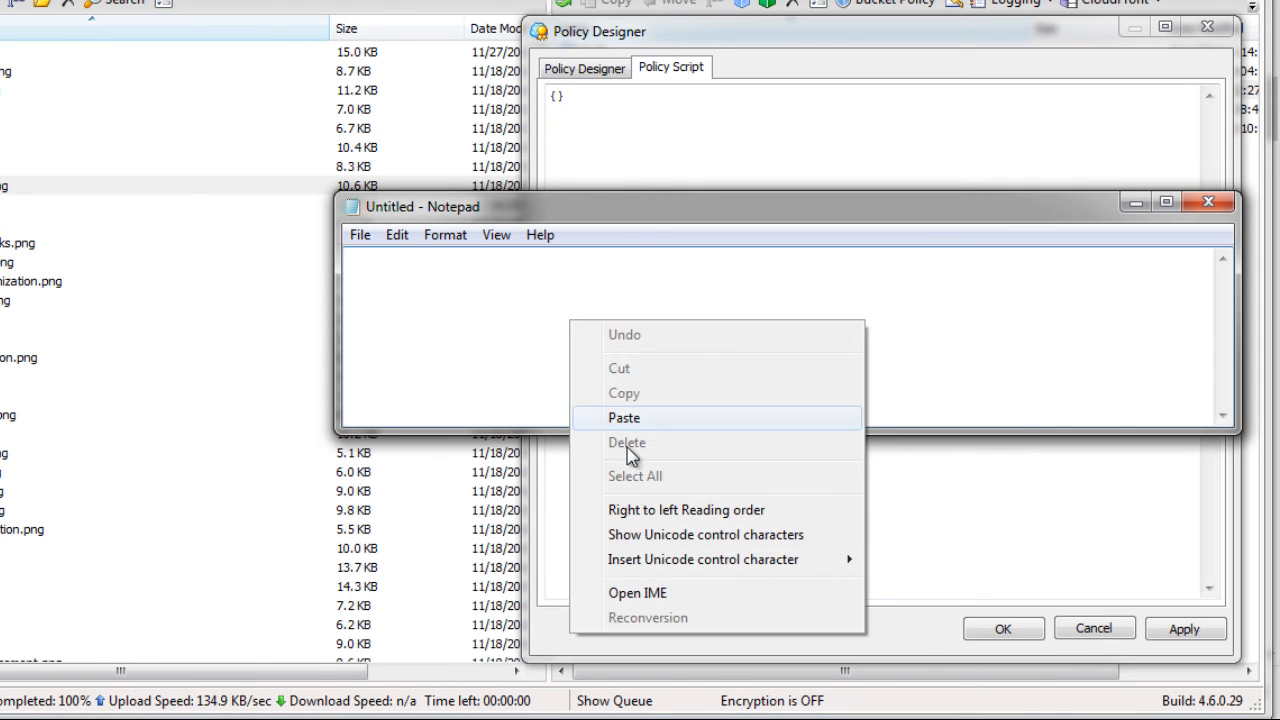
click(624, 418)
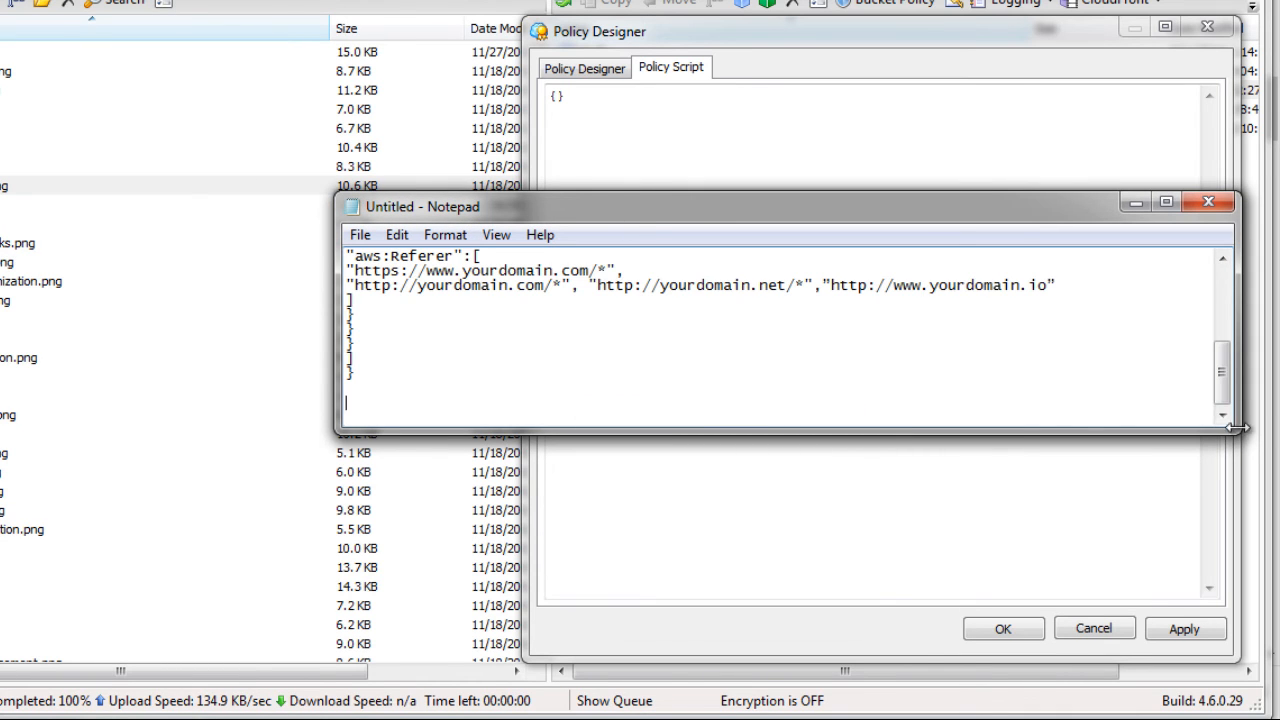
drag(1233, 428, 1072, 632)
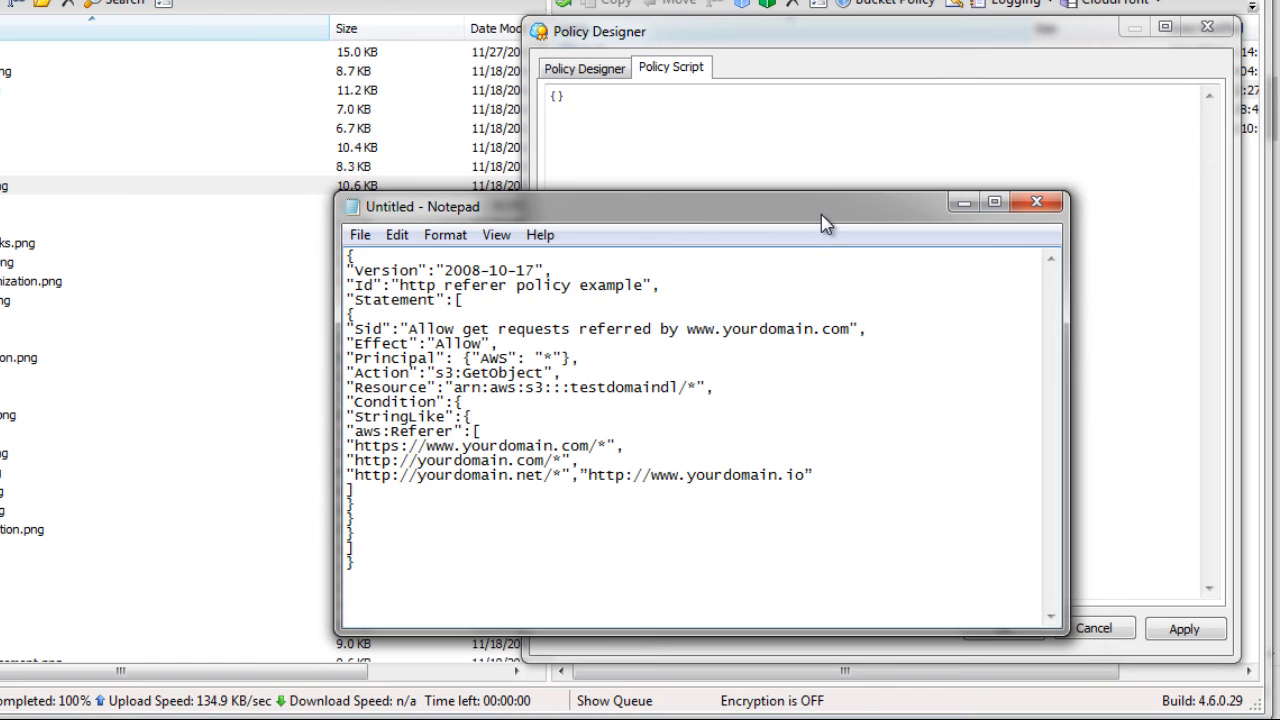
drag(822, 214, 784, 128)
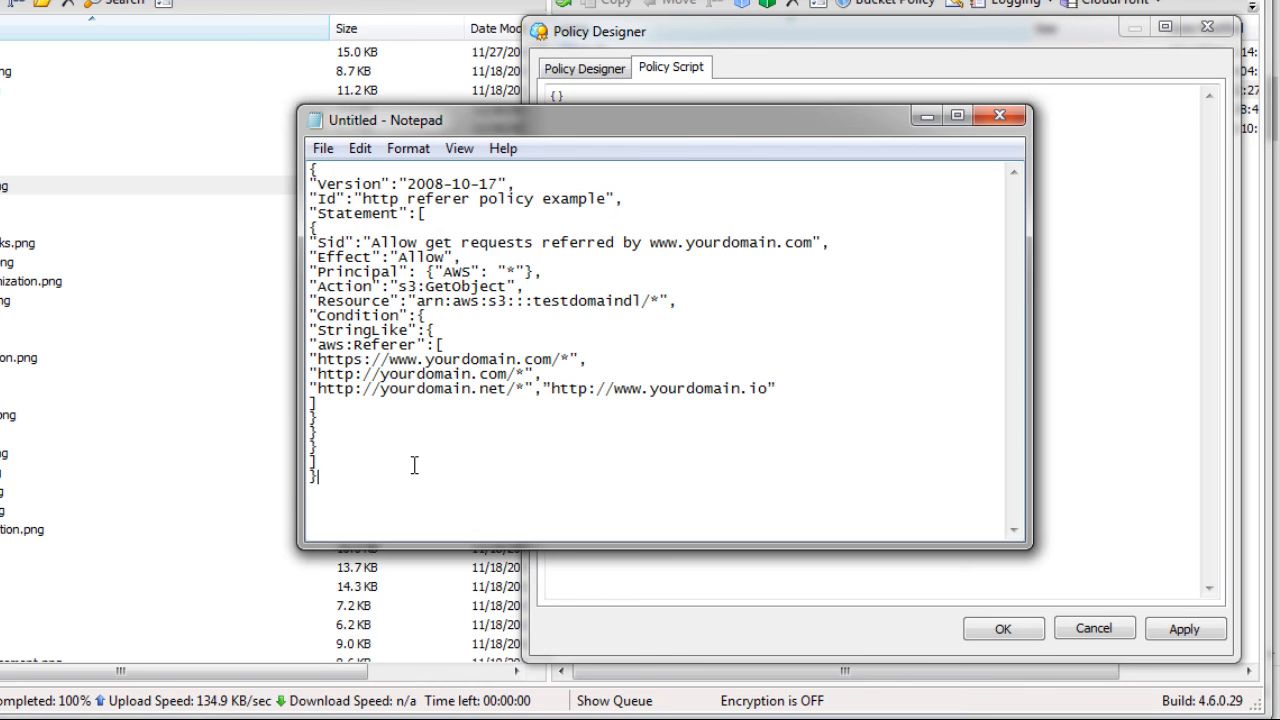
Copy the whole plain-text policy from Notepad and minimize Notepad to return to the Policy Designer.
key(ctrl+a)
right_click(425, 297)
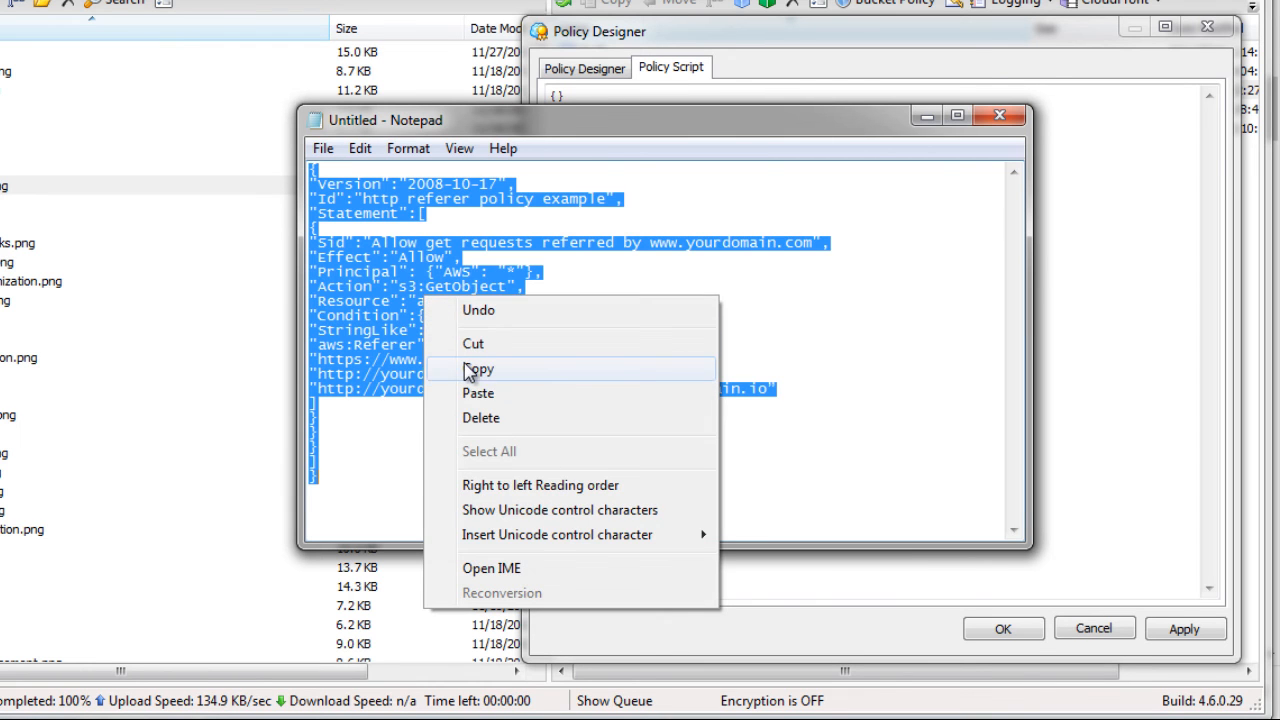
click(470, 370)
click(927, 116)
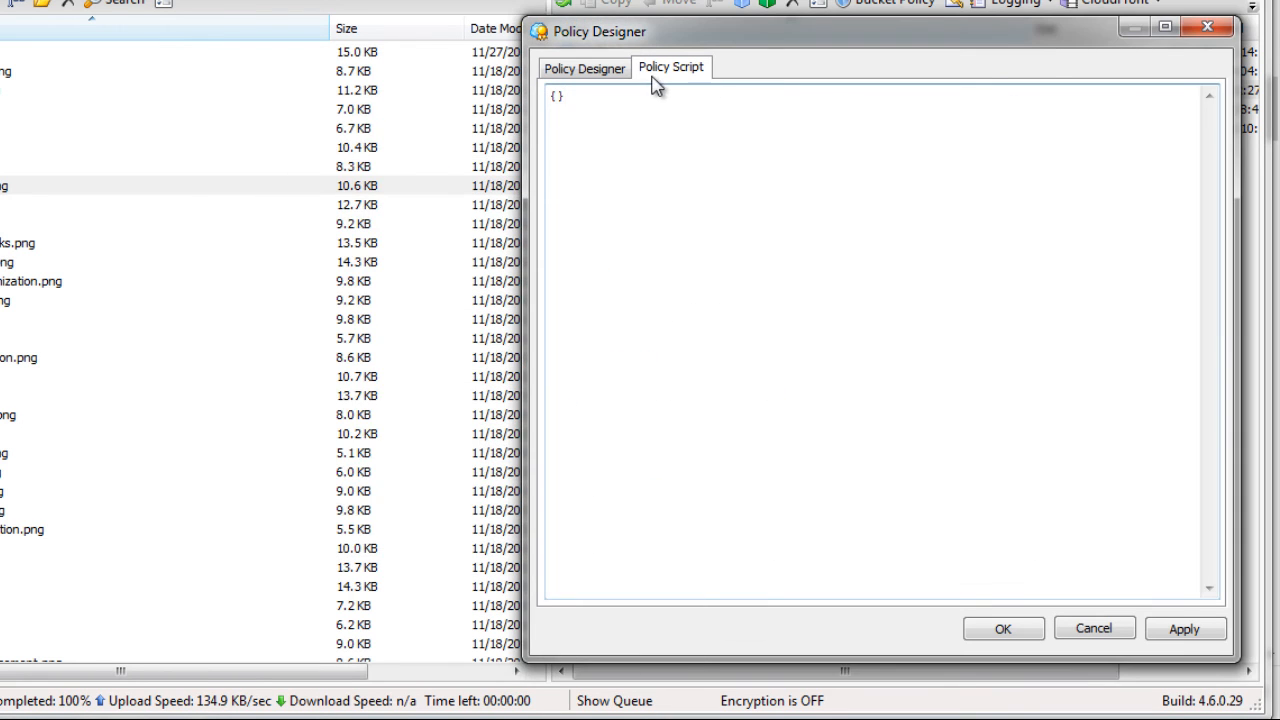
Replace the empty braces in the policy script with the copied policy and try to apply it to the bucket.
drag(612, 108, 531, 94)
key(Delete)
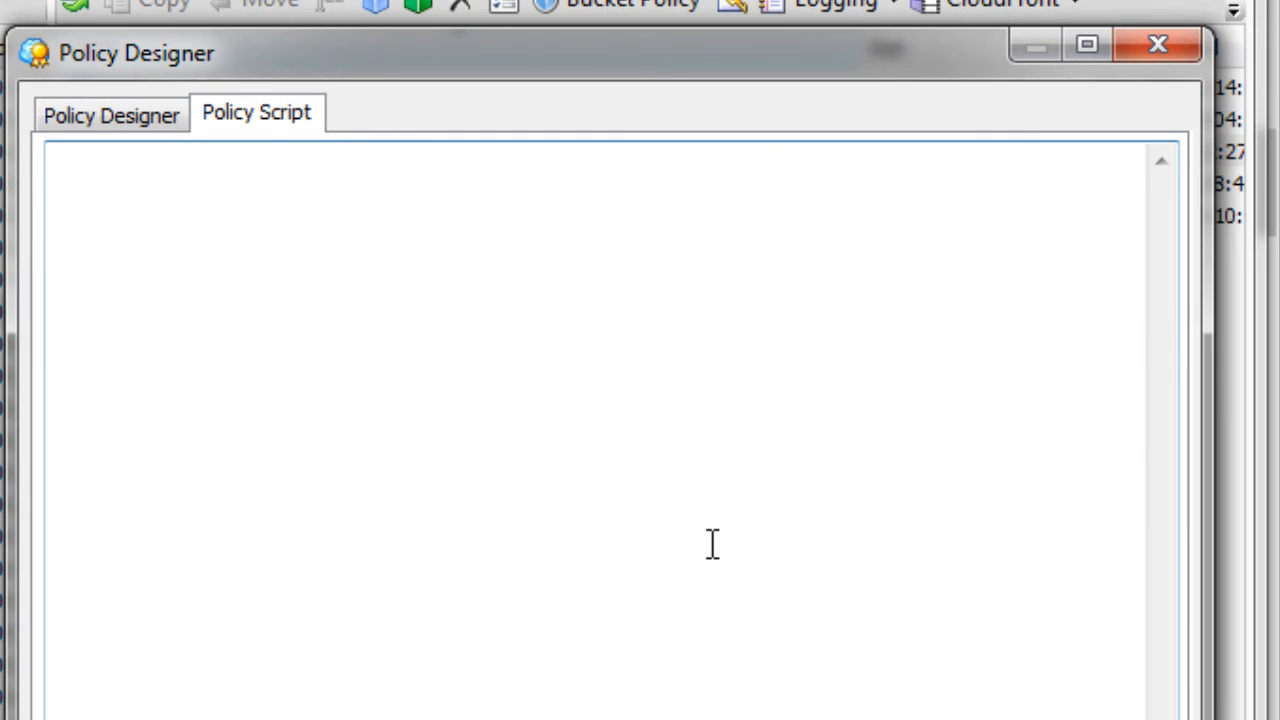
right_click(189, 247)
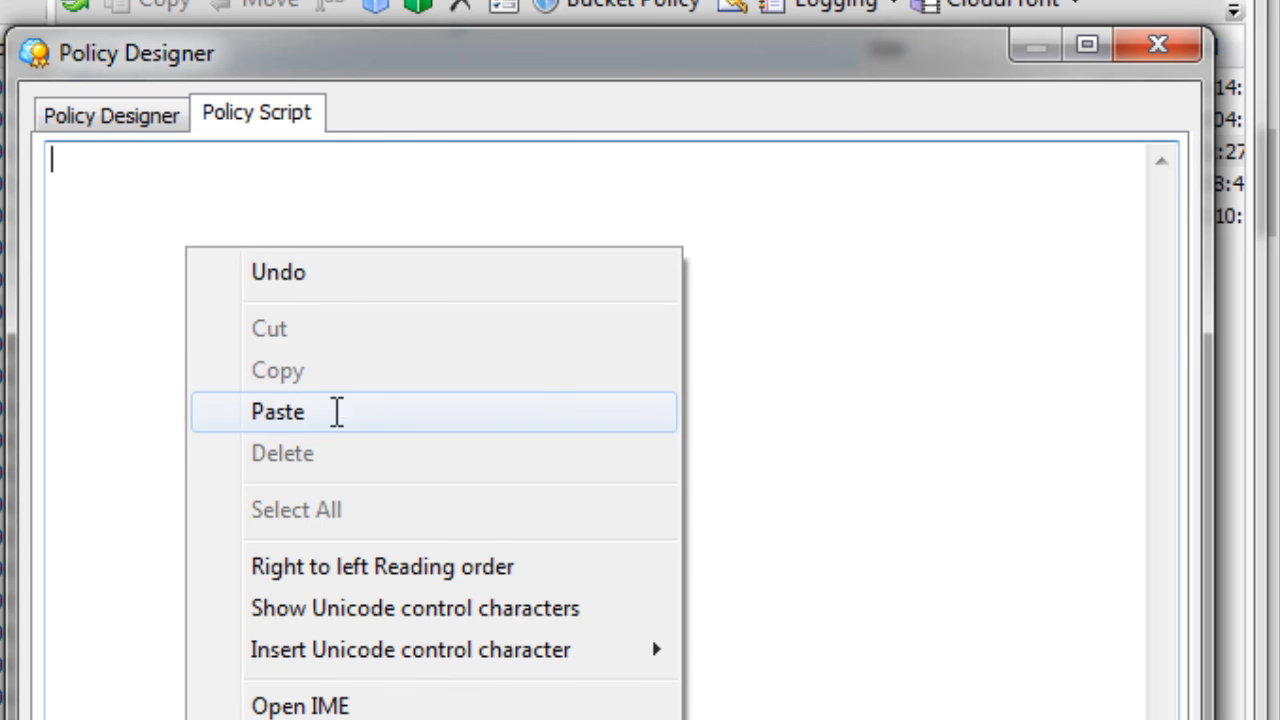
click(337, 412)
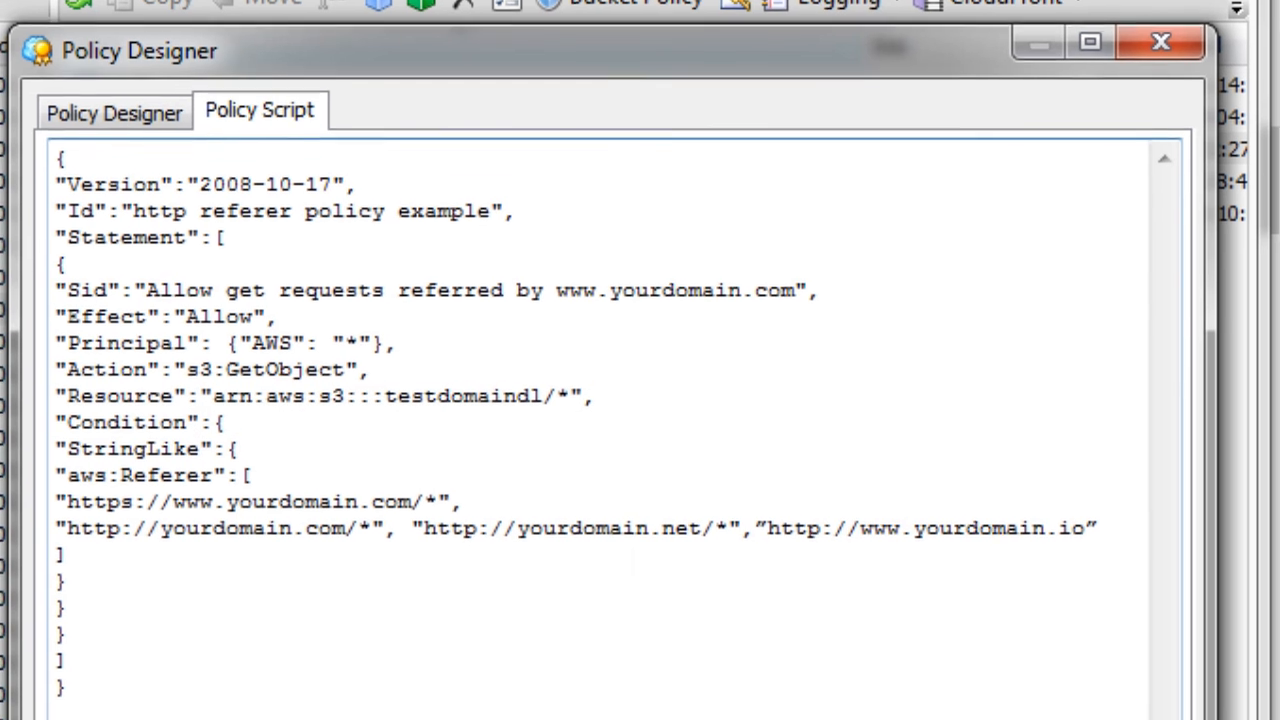
click(640, 715)
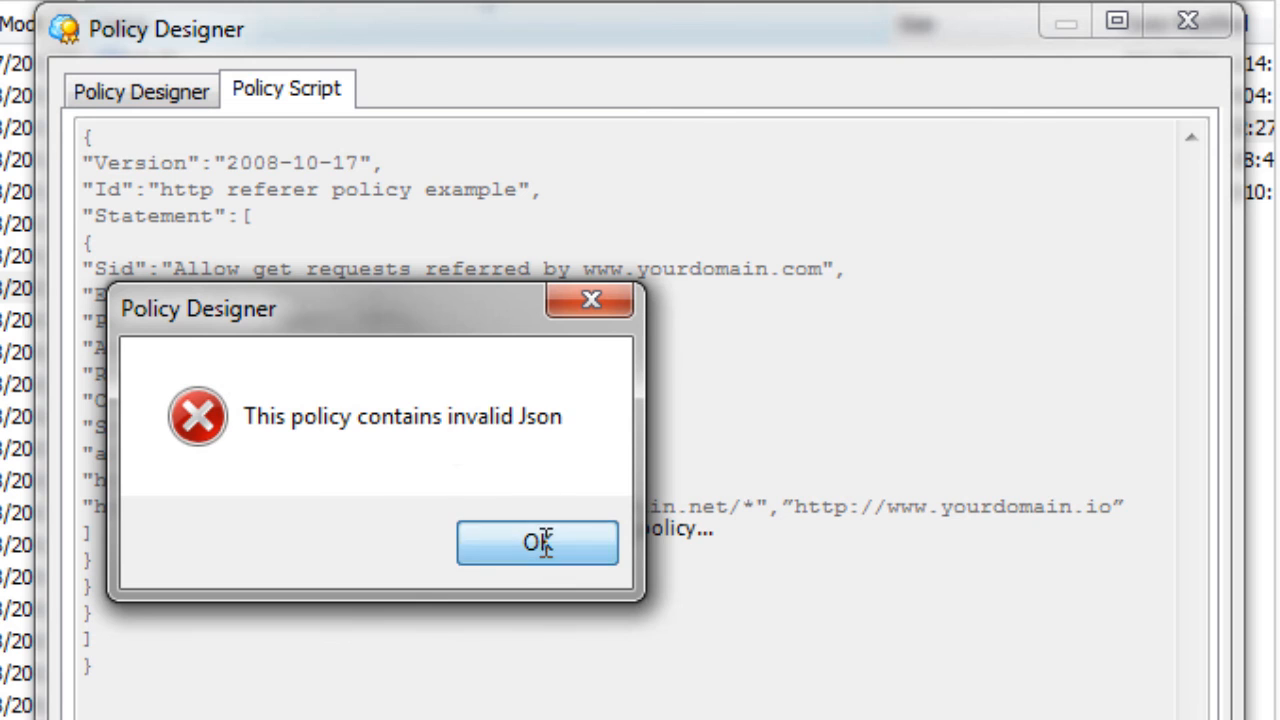
click(538, 541)
click(506, 507)
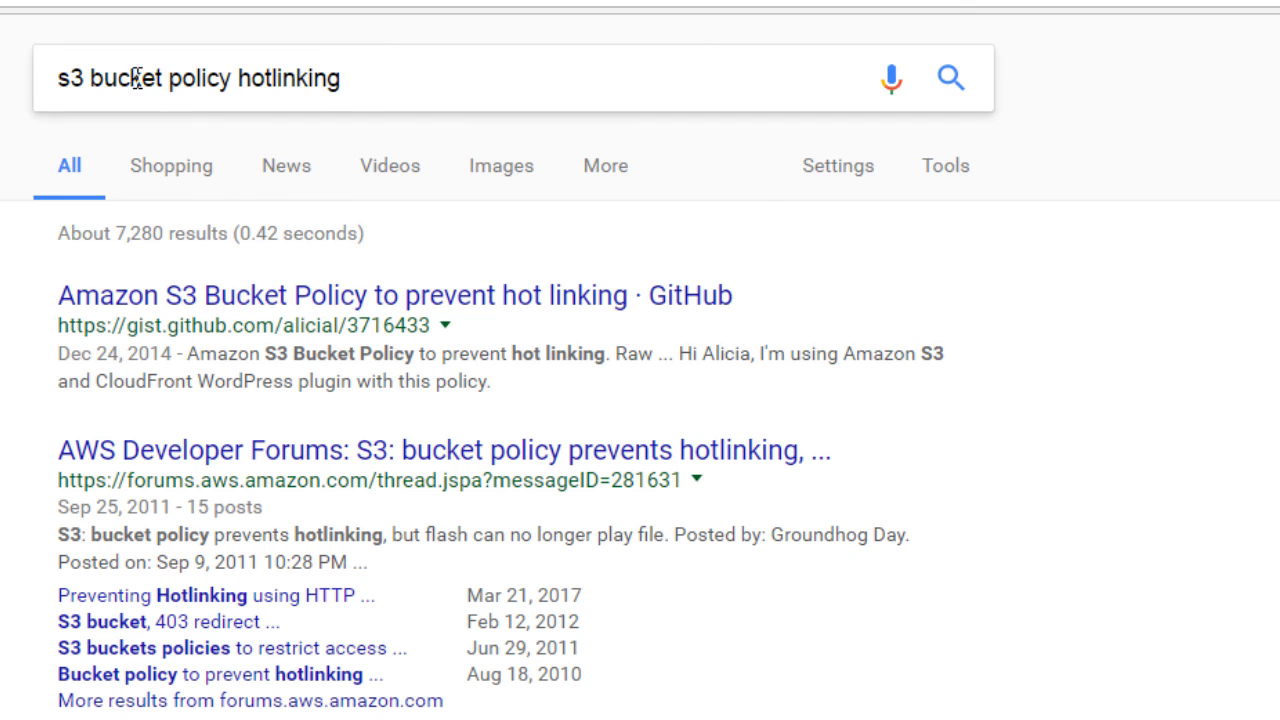
Review the Google results for "s3 bucket policy hotlinking" in the browser.
drag(240, 80, 349, 80)
click(34, 408)
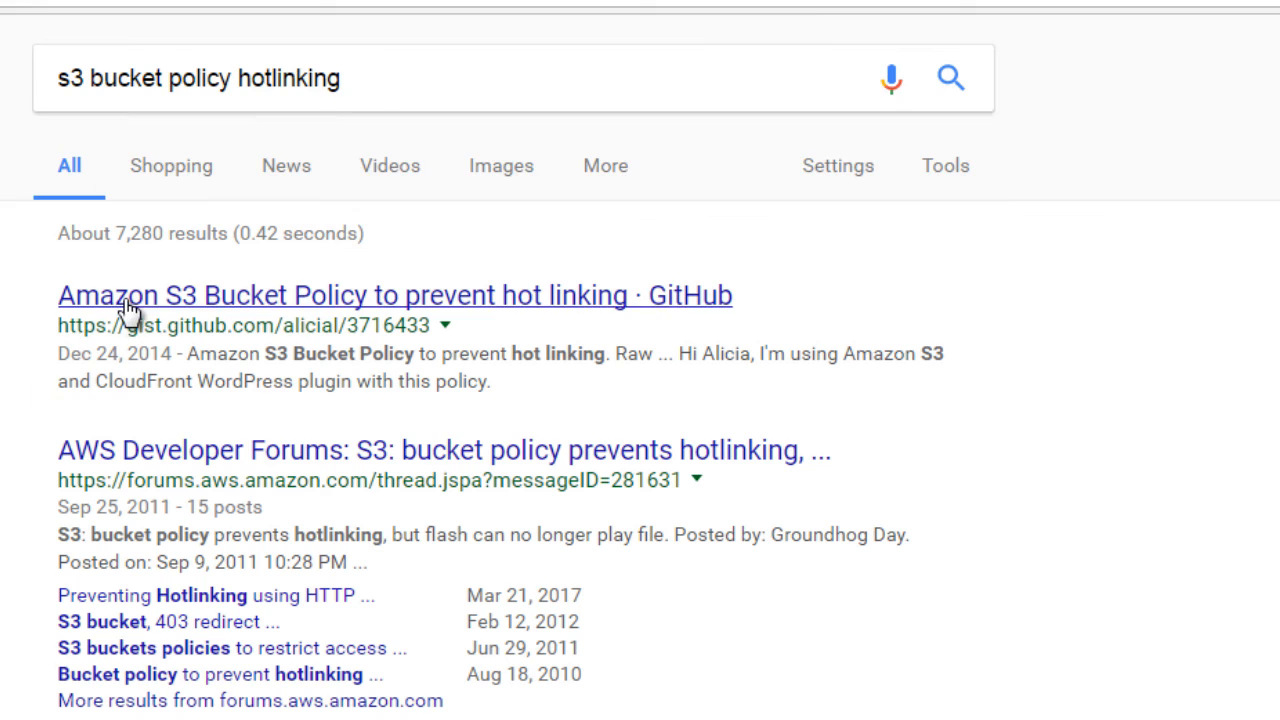
scroll(5, 570, down, 4)
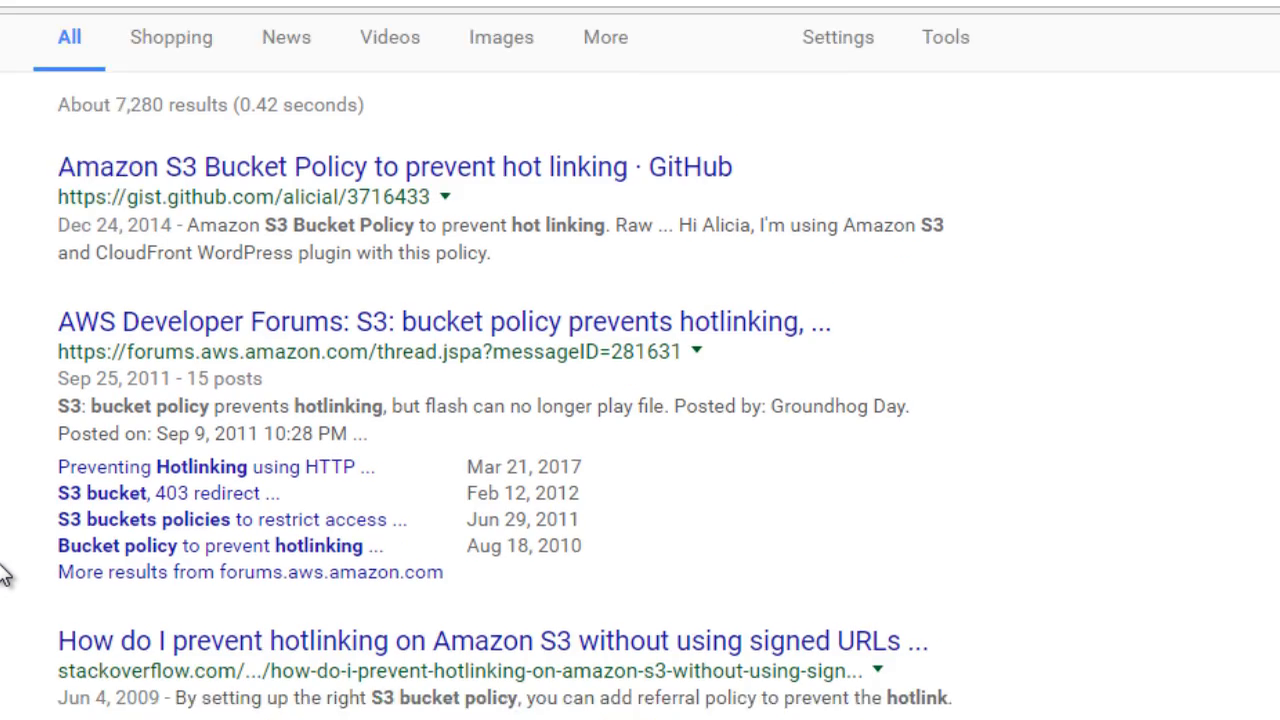
scroll(5, 575, up, 2)
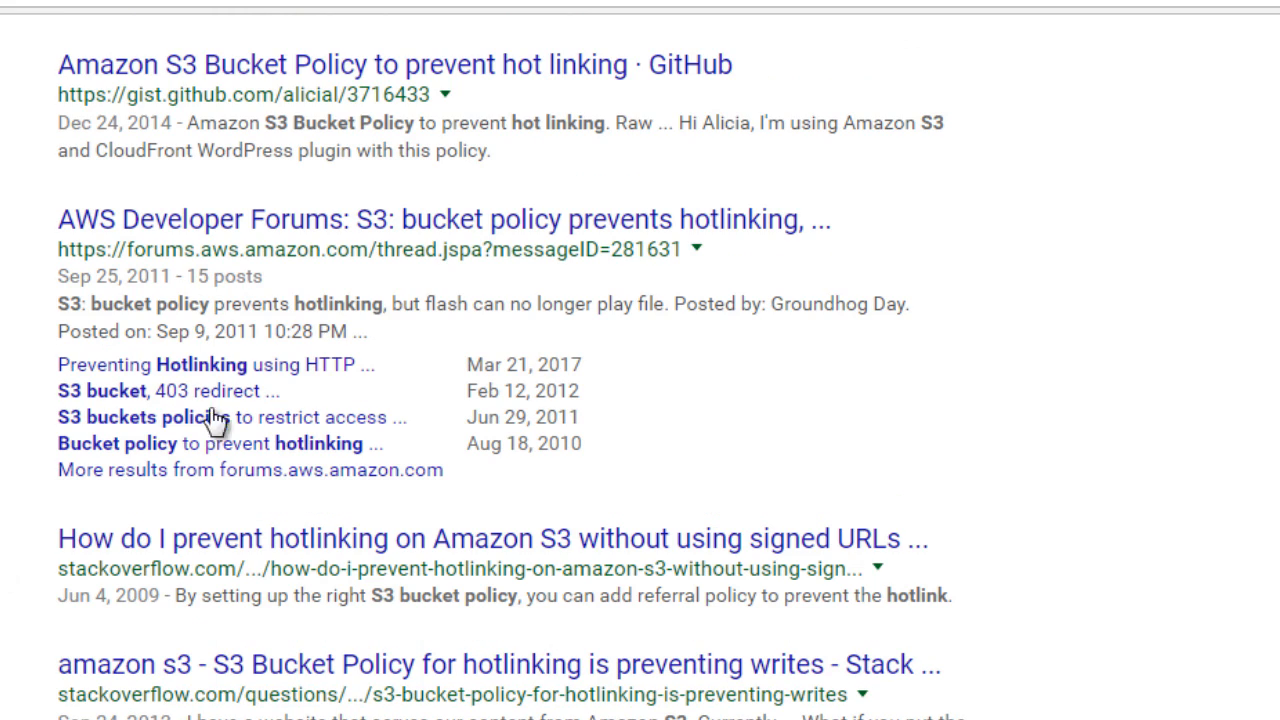